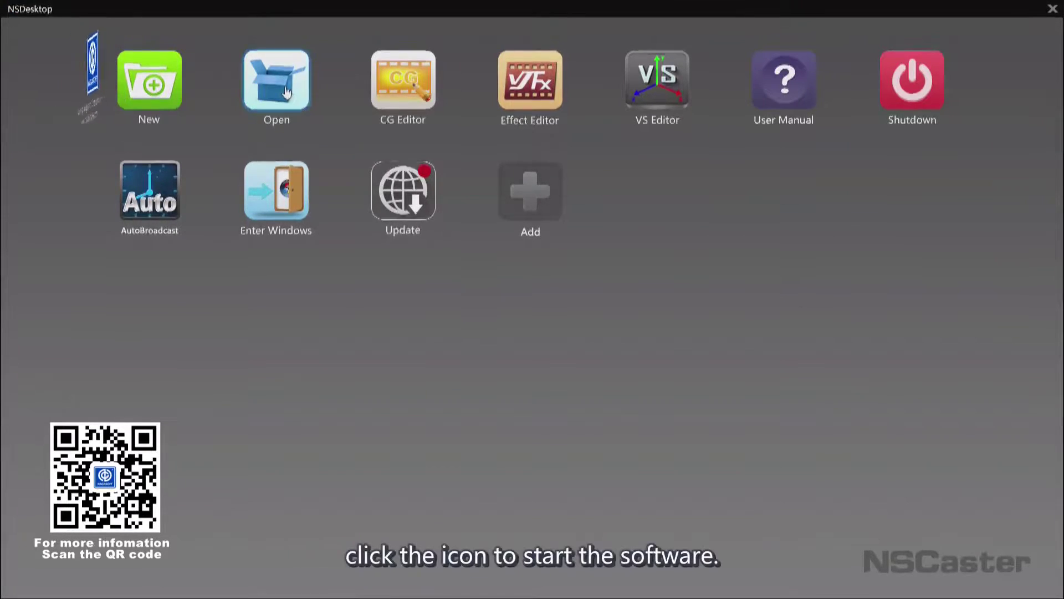
Load the recent project 'demo' from NSDesktop's Recent Projects into NSCaster.
click(300, 138)
double_click(444, 246)
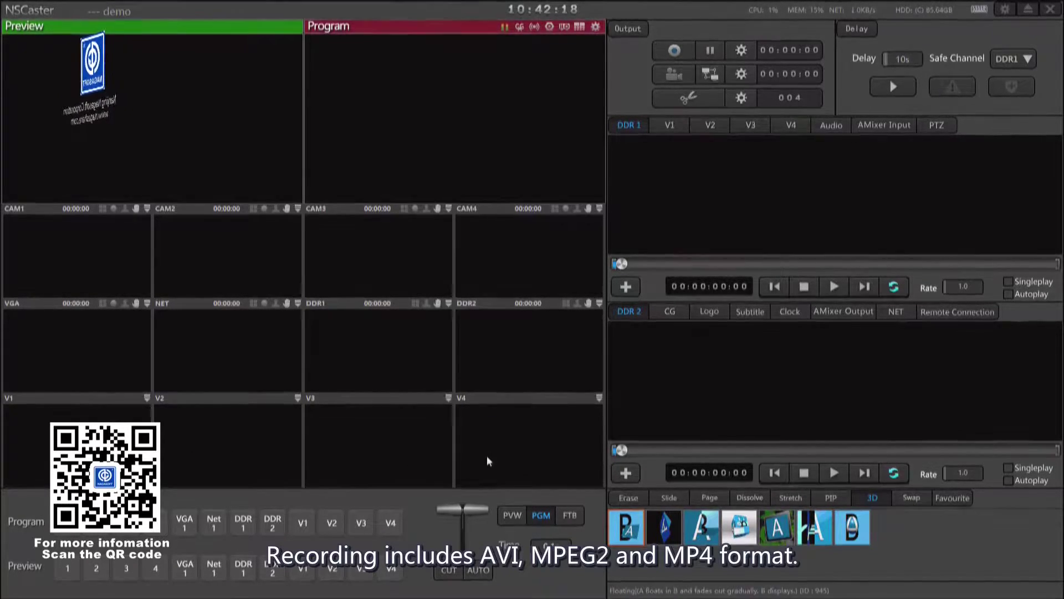
click(741, 50)
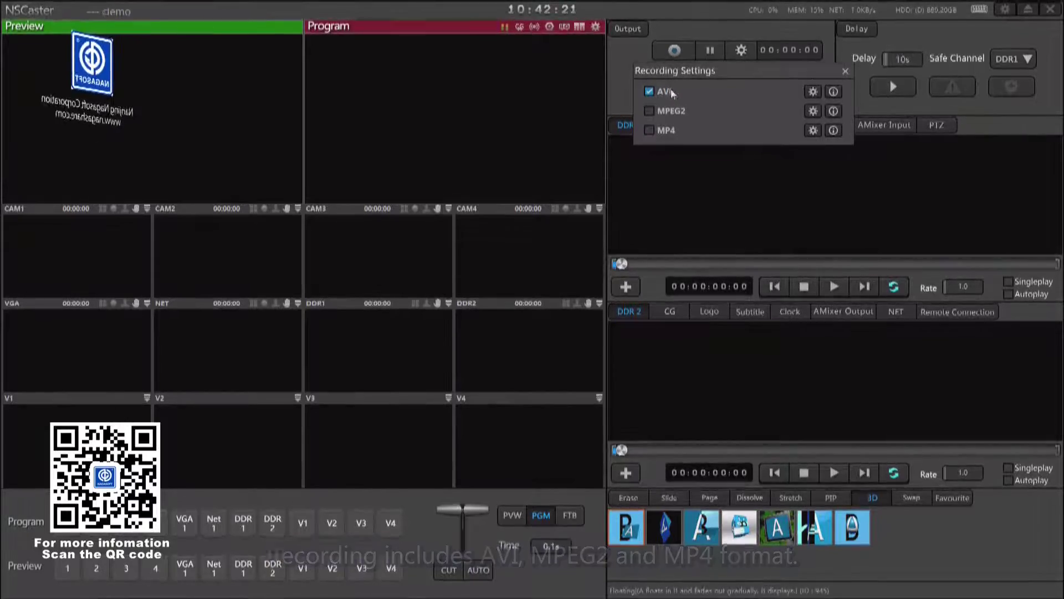
click(812, 92)
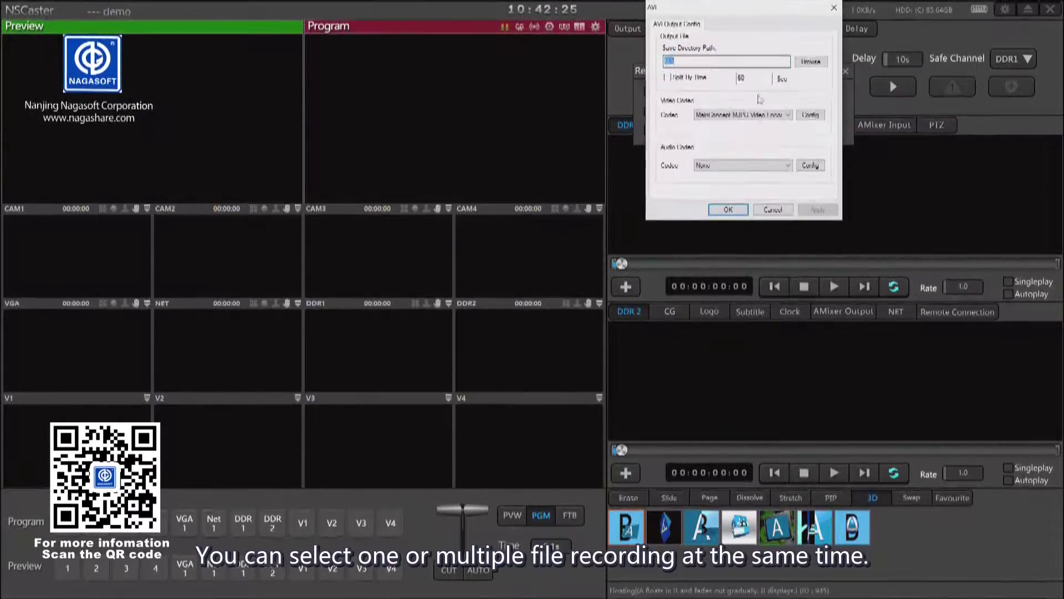
click(834, 8)
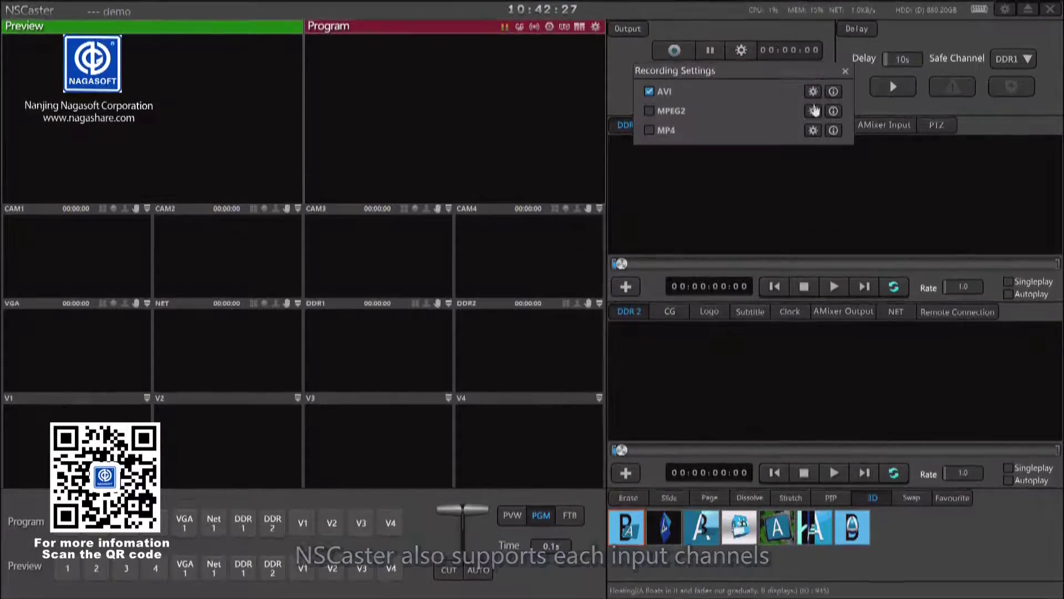
click(844, 72)
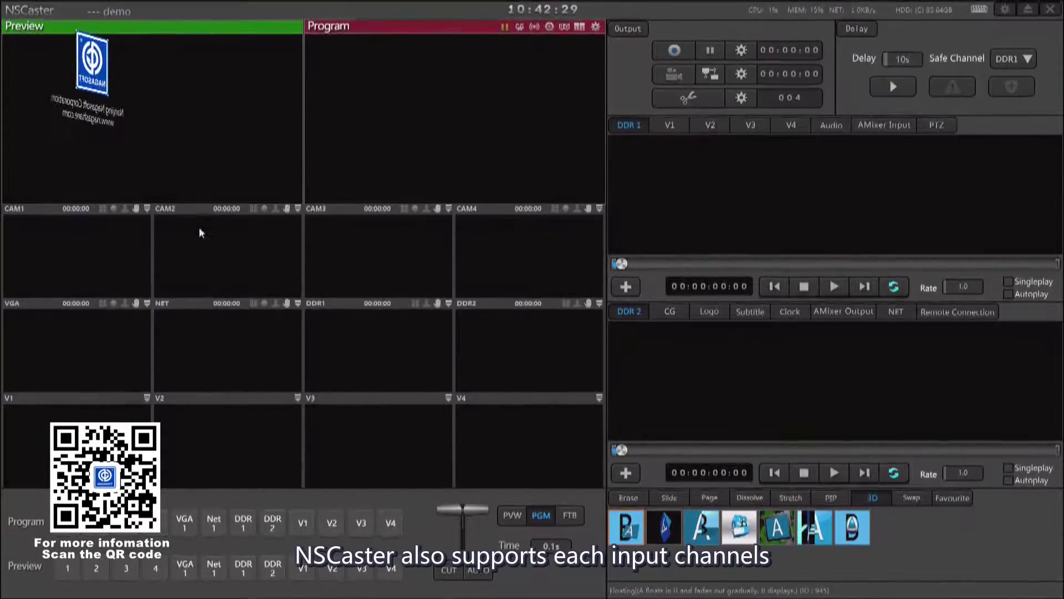
click(147, 208)
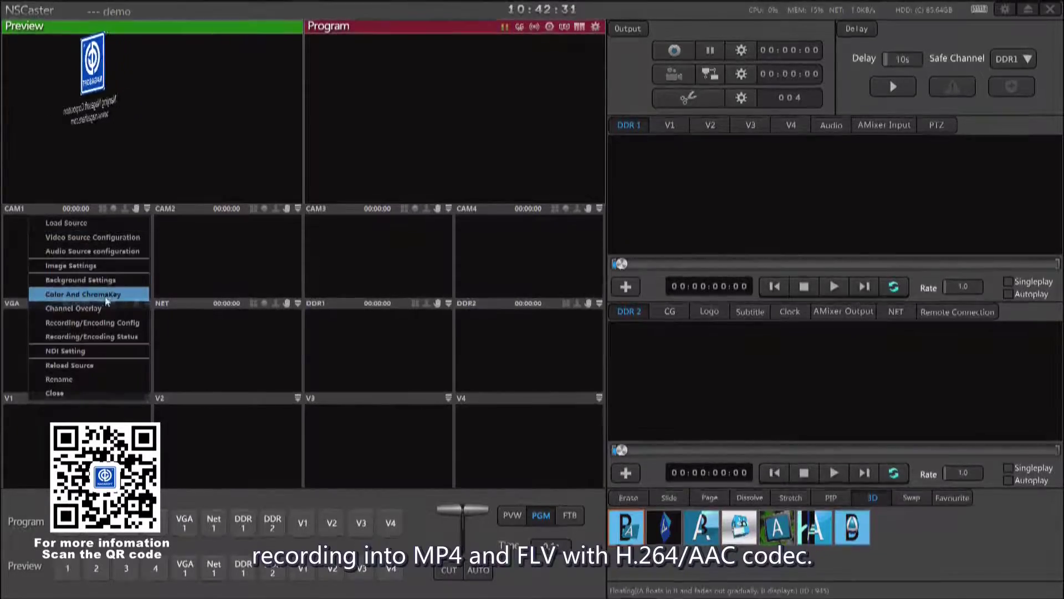
click(98, 322)
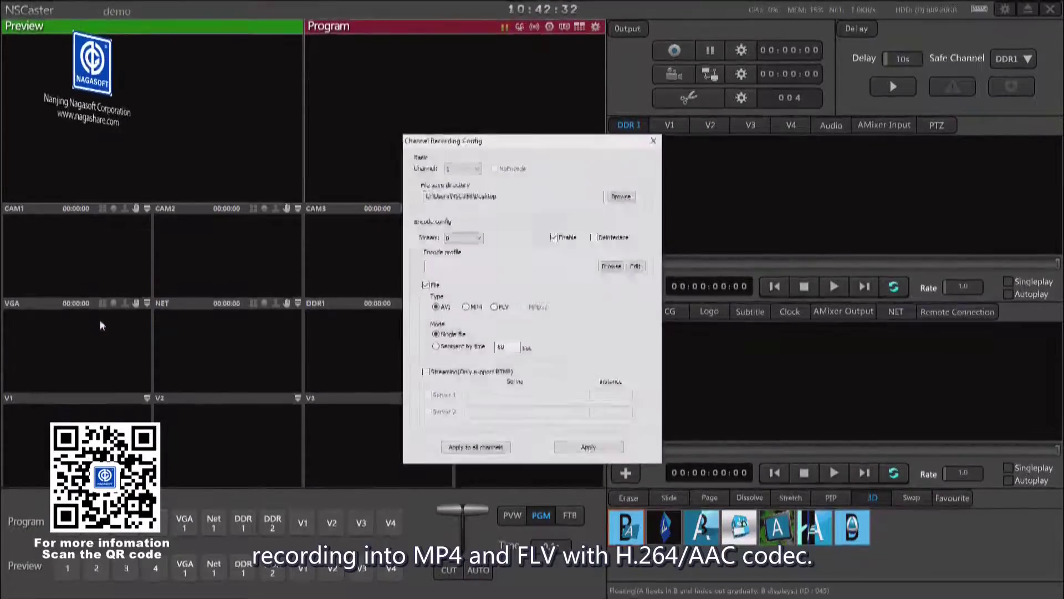
click(463, 168)
click(463, 178)
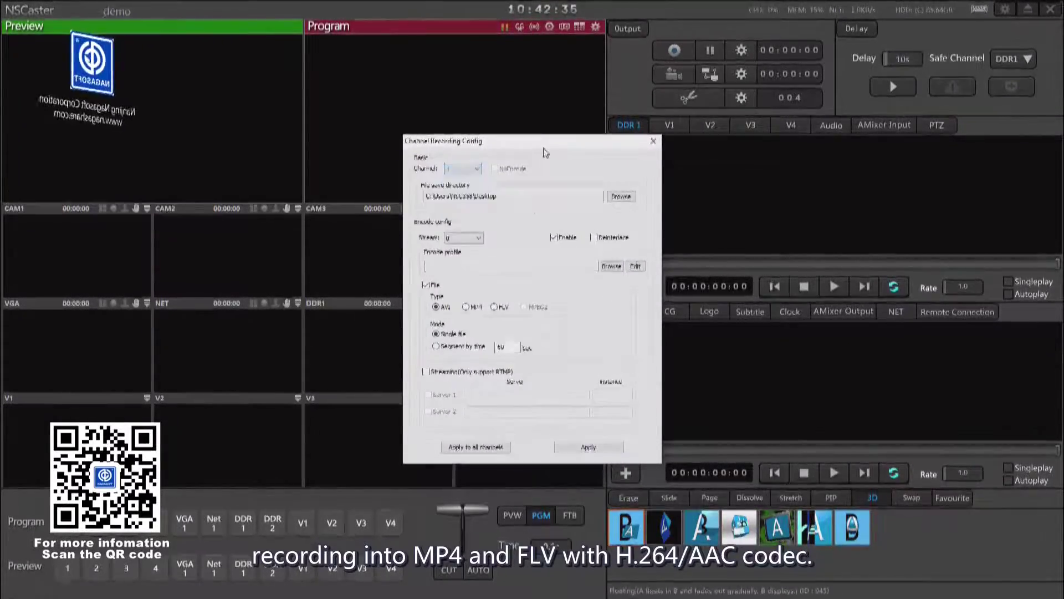
click(653, 141)
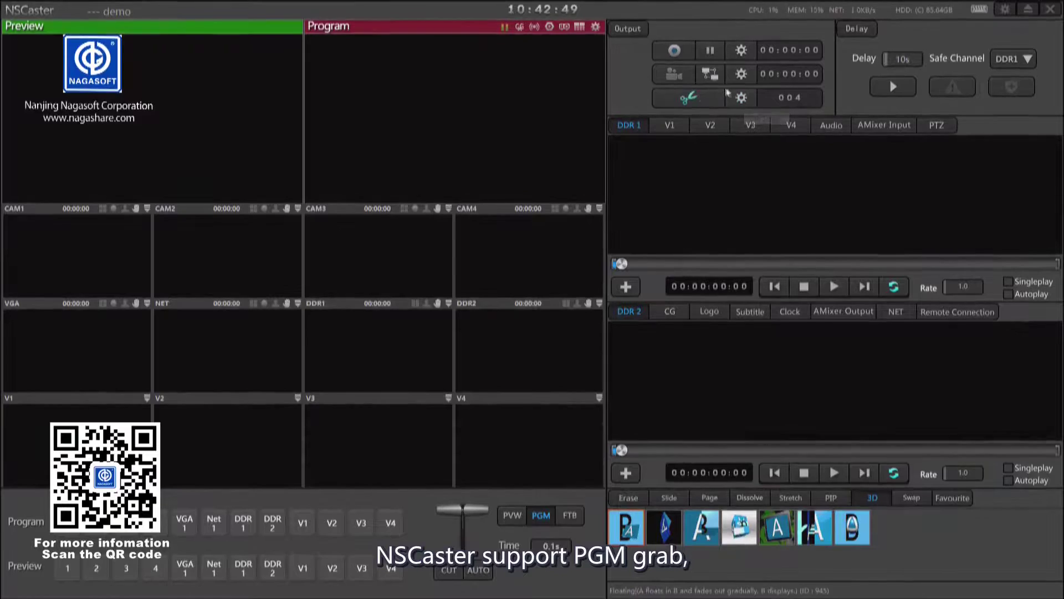
Check the grab settings and capture one program still, bringing the grab count to 005.
click(742, 100)
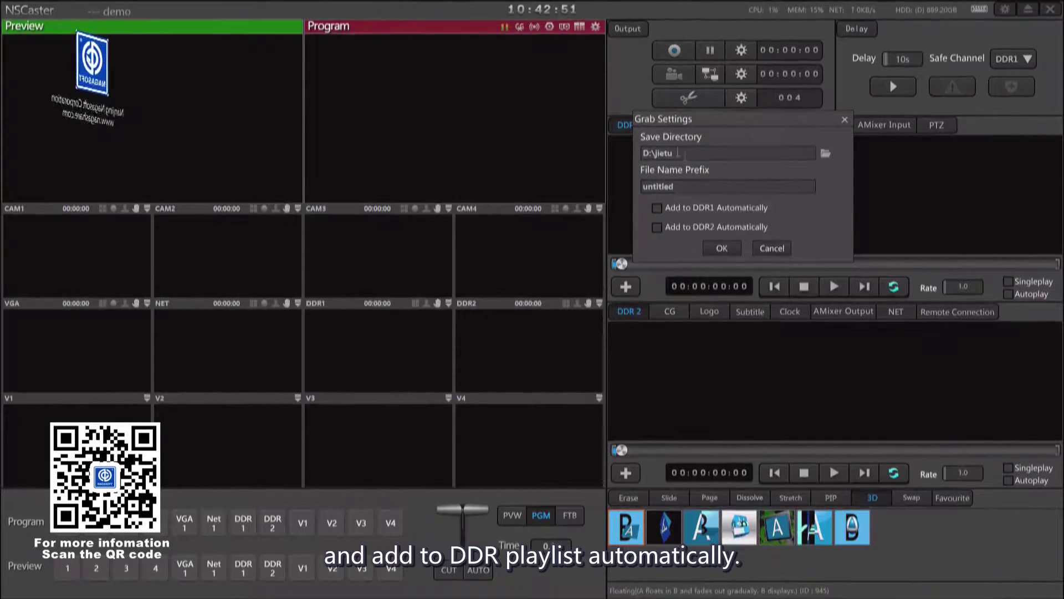
click(845, 120)
click(690, 98)
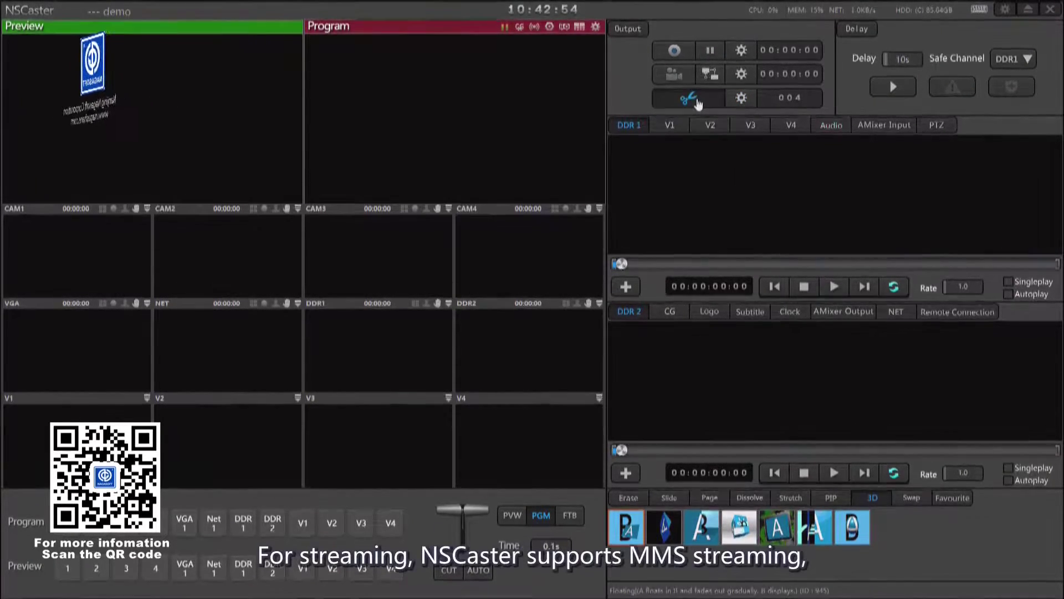
Review the RTMP, MP4 and WMV streaming output settings, keeping the first encoding preset.
click(742, 74)
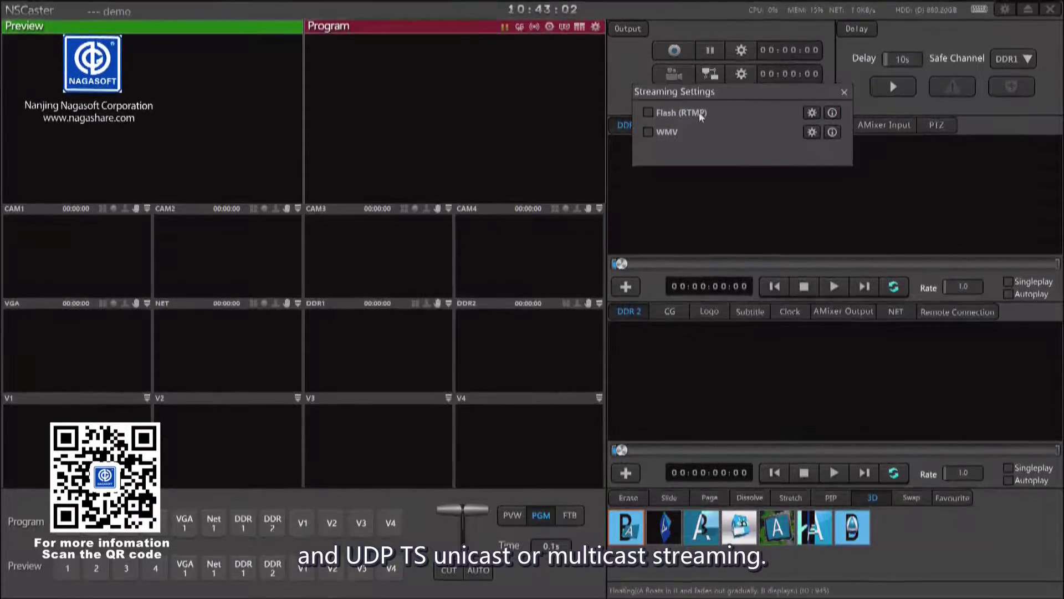
click(811, 114)
click(819, 51)
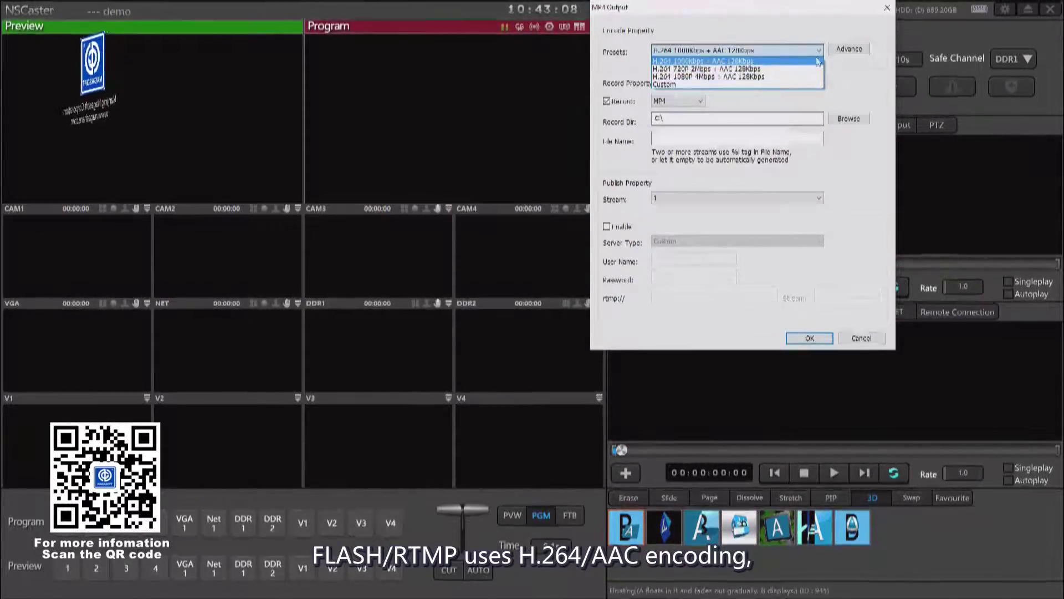
click(838, 68)
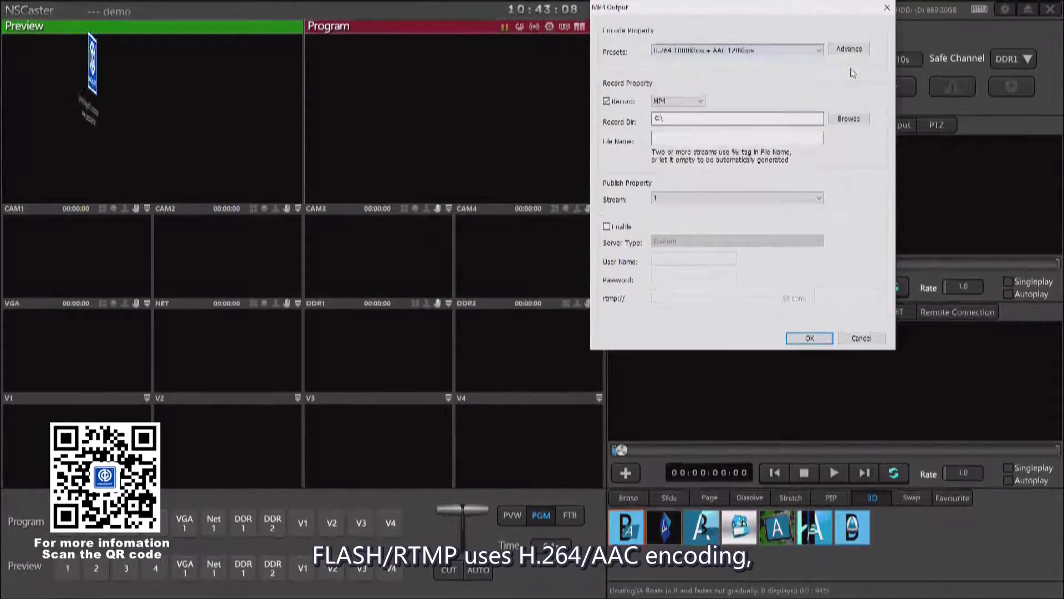
click(787, 198)
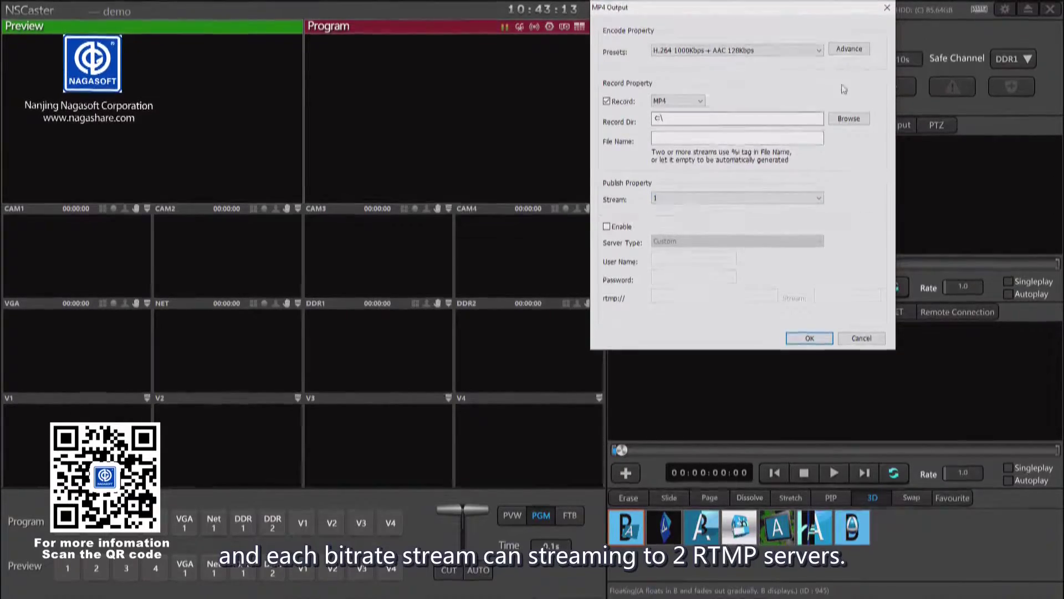
click(889, 11)
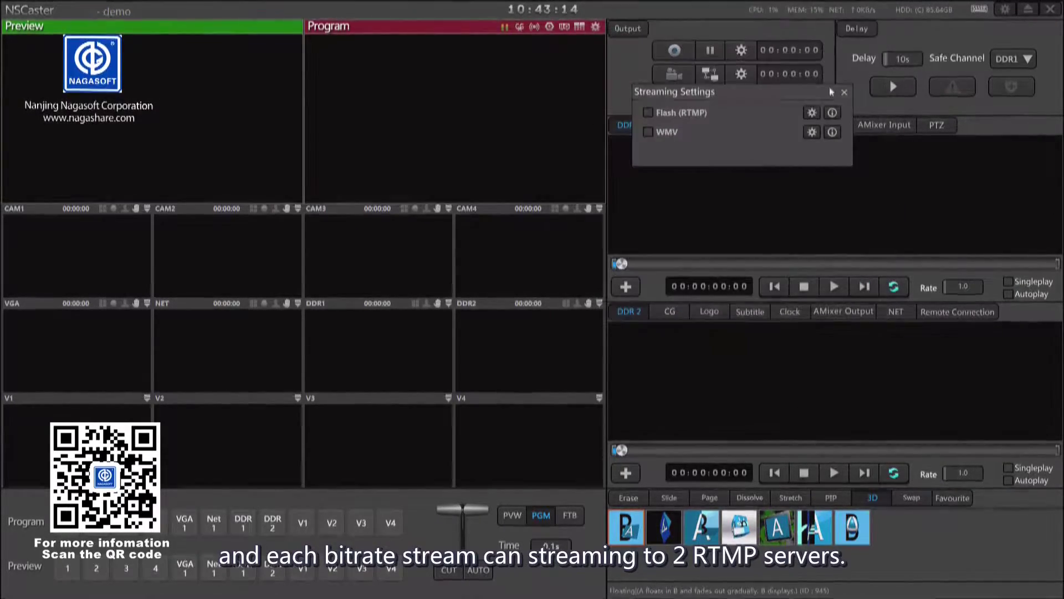
click(814, 136)
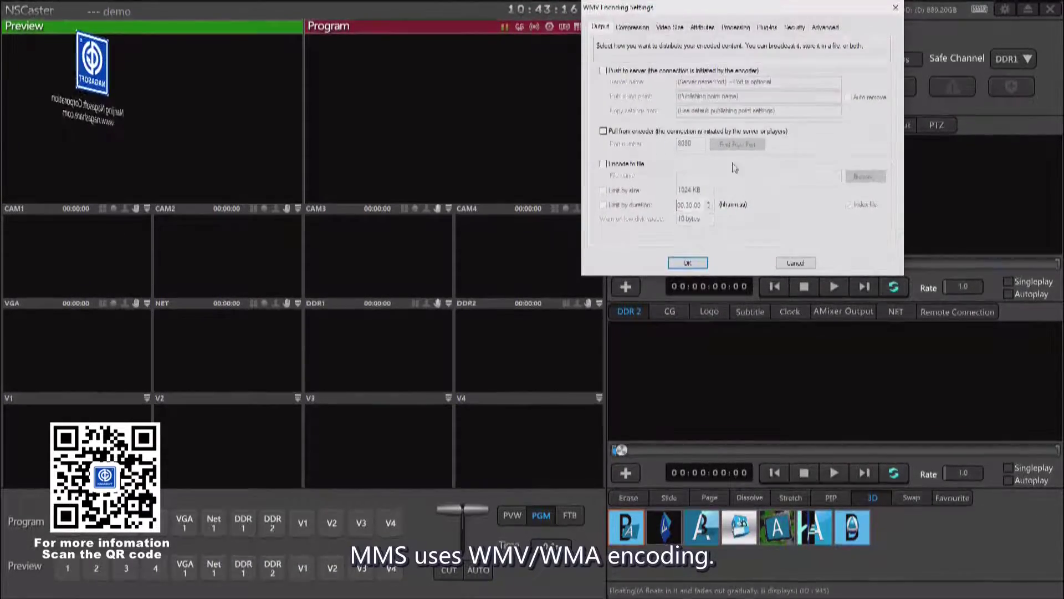
click(895, 7)
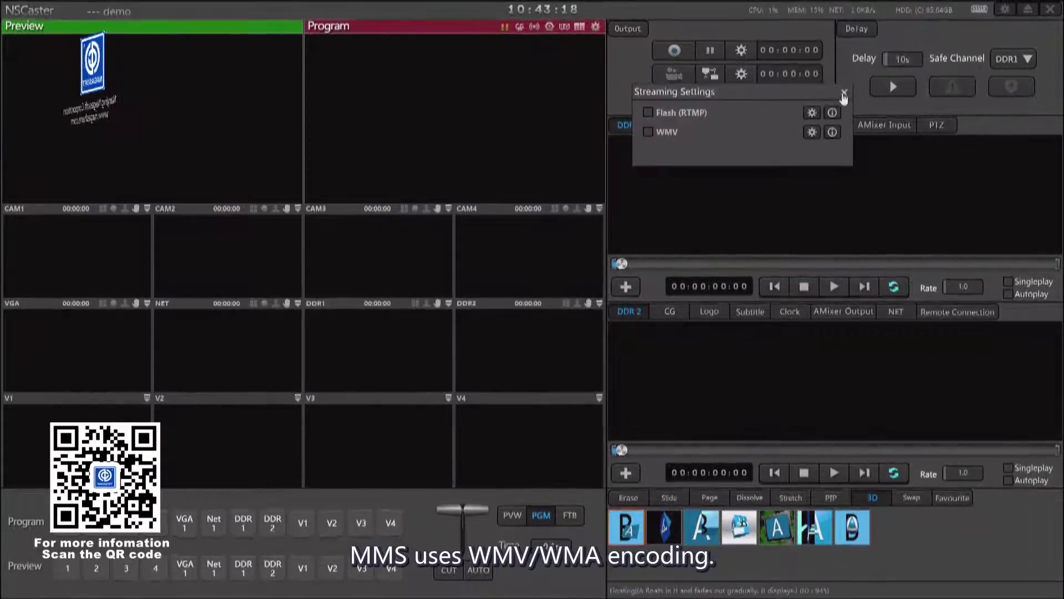
click(854, 93)
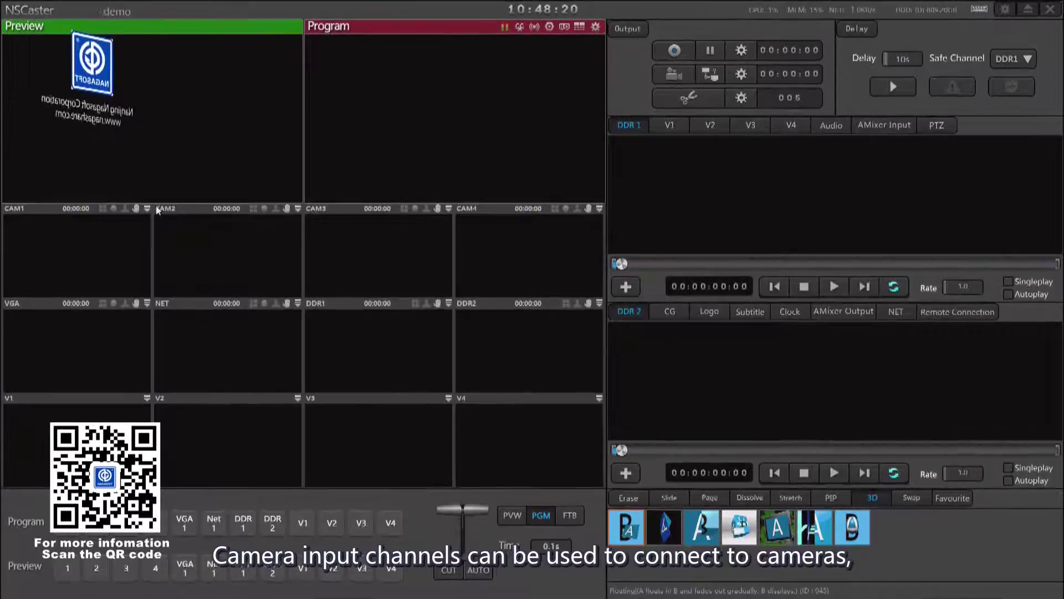
Load SDI Video 1 as CAM1's device source after browsing the IP, desktop, remote and NDI tabs.
click(146, 209)
click(123, 227)
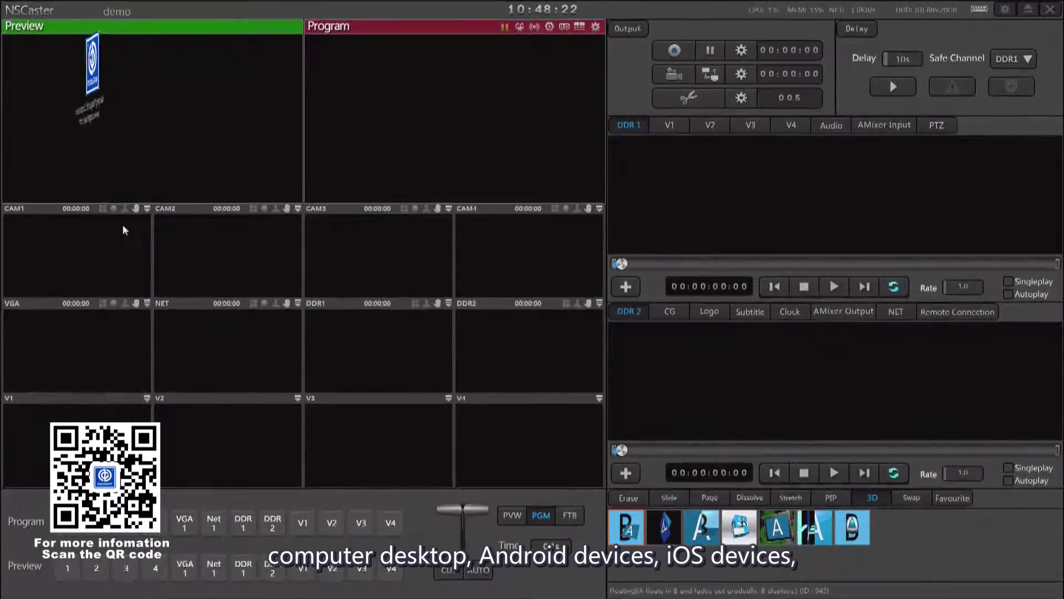
click(452, 190)
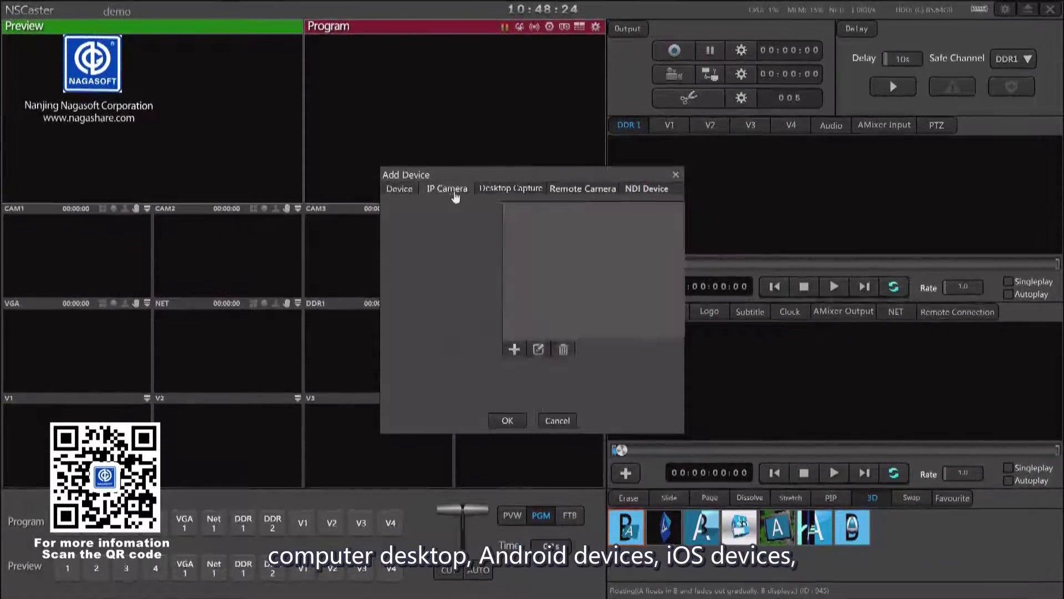
click(511, 188)
click(592, 191)
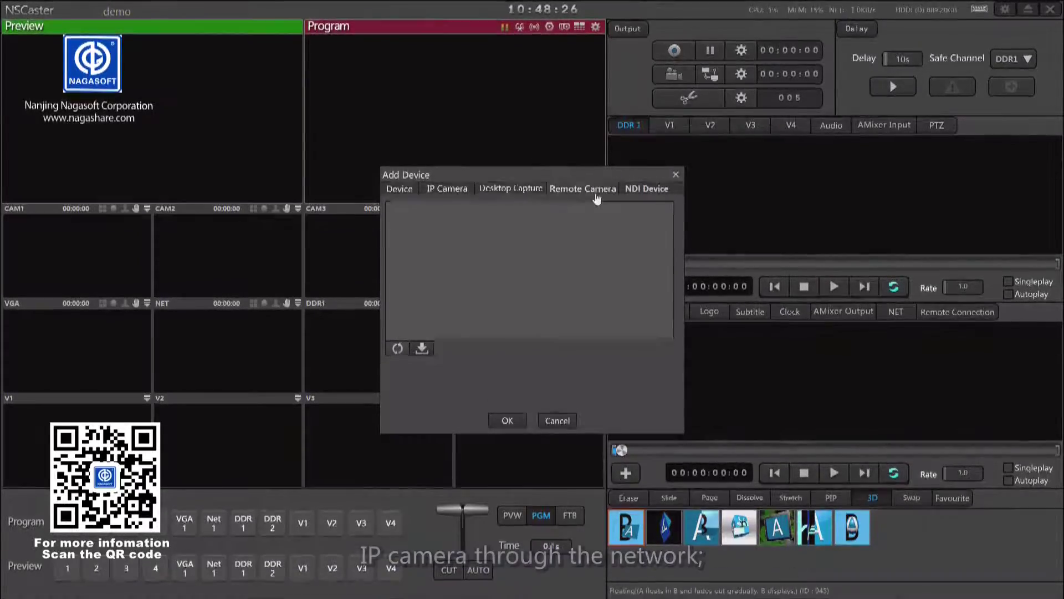
click(632, 189)
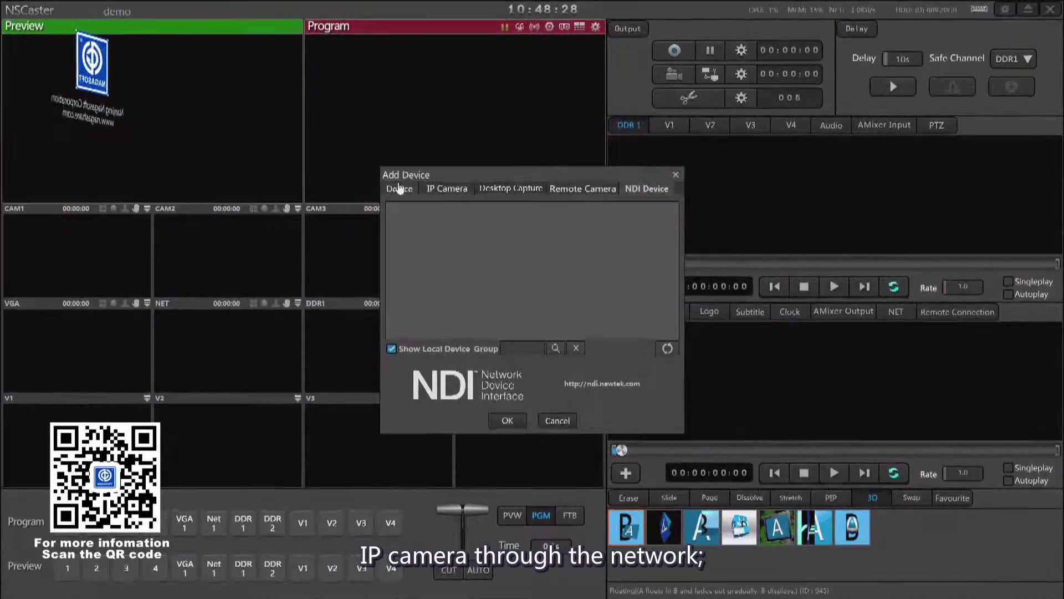
click(399, 188)
click(623, 208)
click(598, 221)
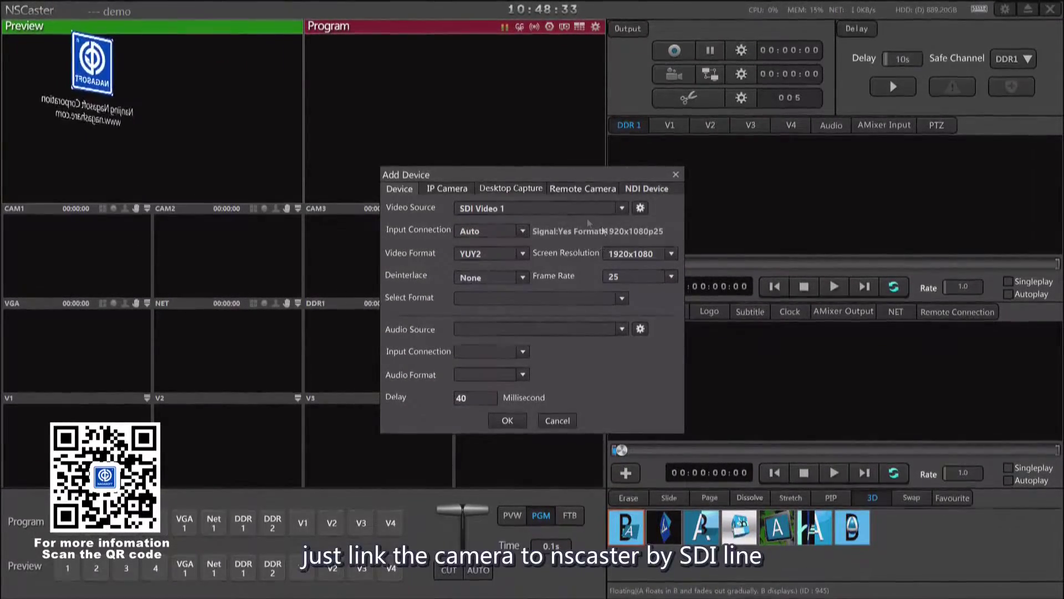
click(521, 419)
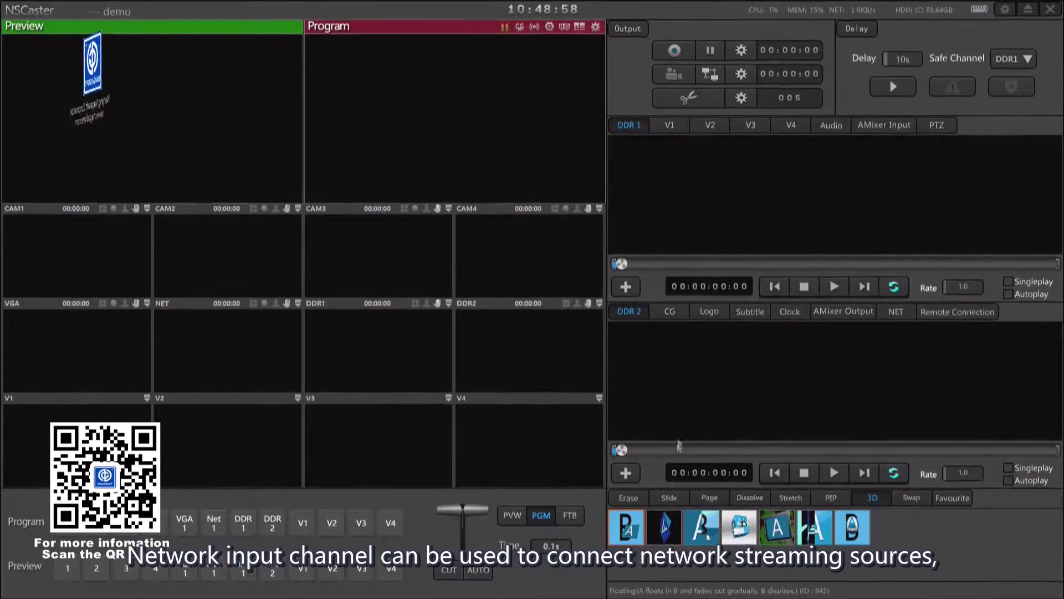
Show the empty NET input list, opening and dismissing the add-stream form.
click(896, 313)
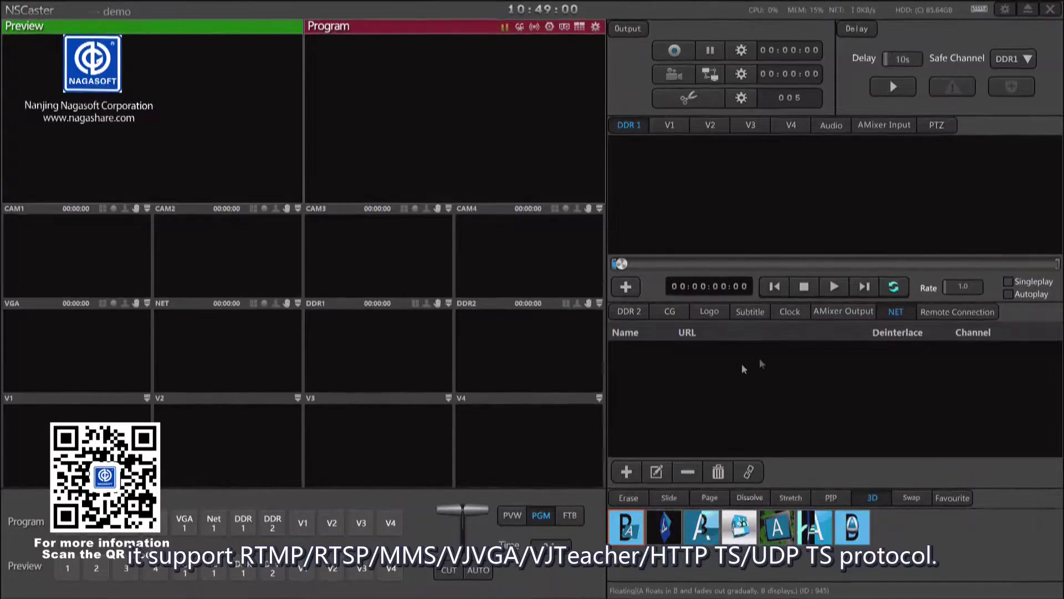
click(626, 472)
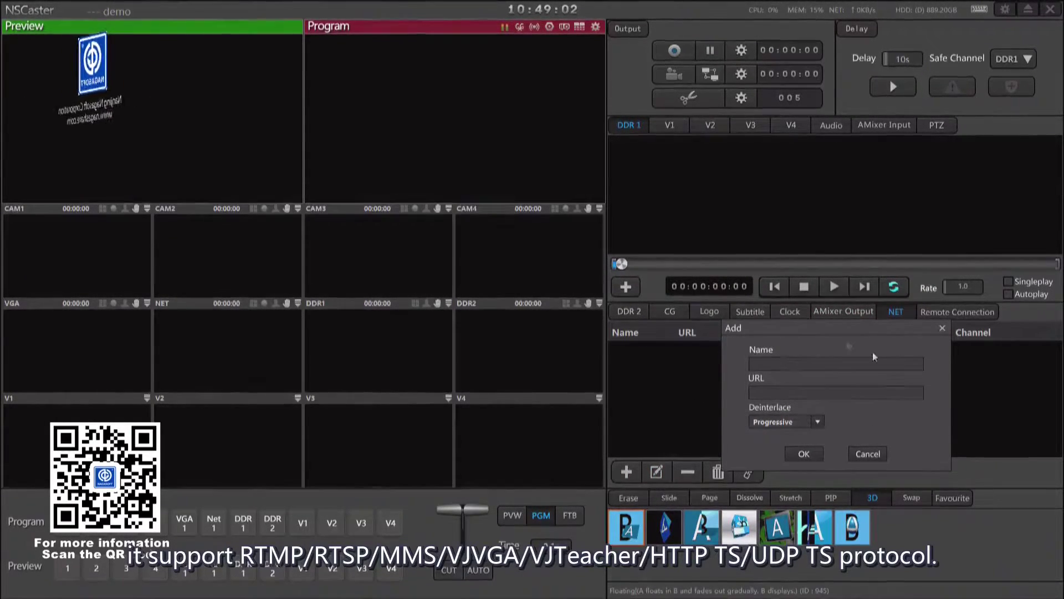
click(942, 330)
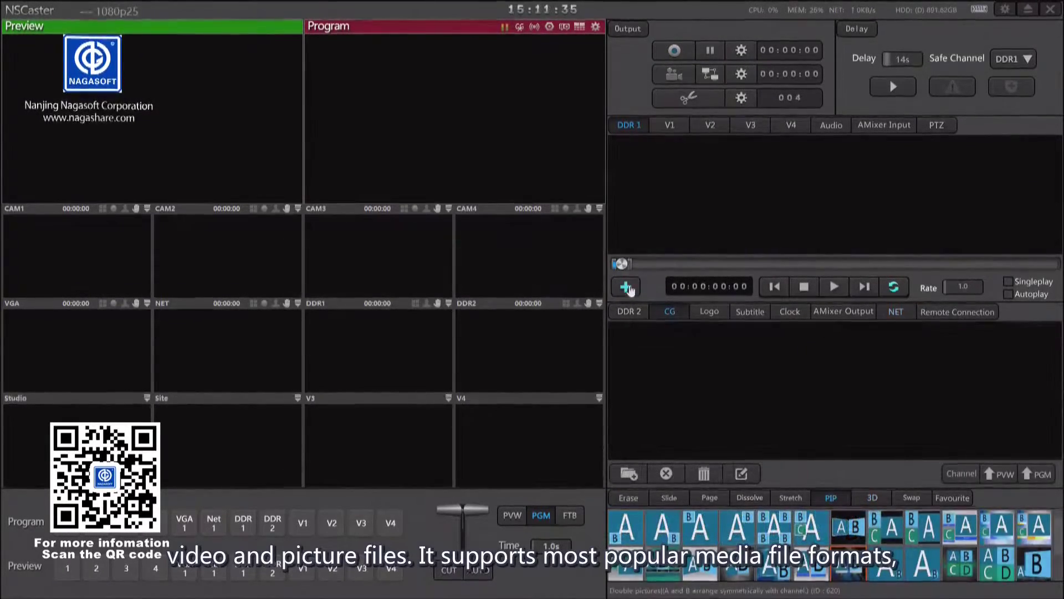
Add the D drive's 企业宣传片 folder as a DDR1 media source.
click(628, 288)
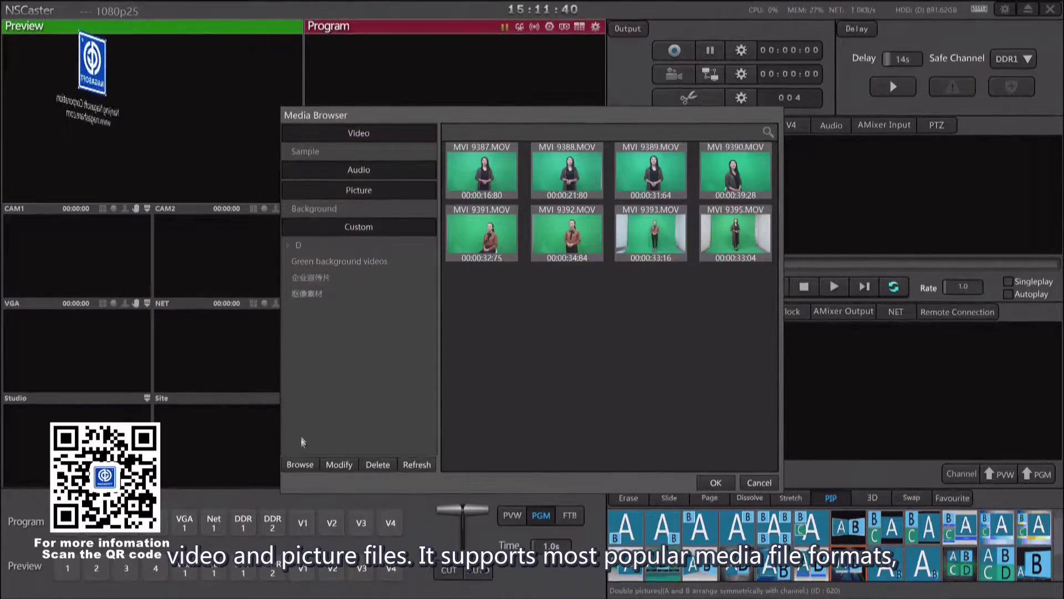
click(300, 464)
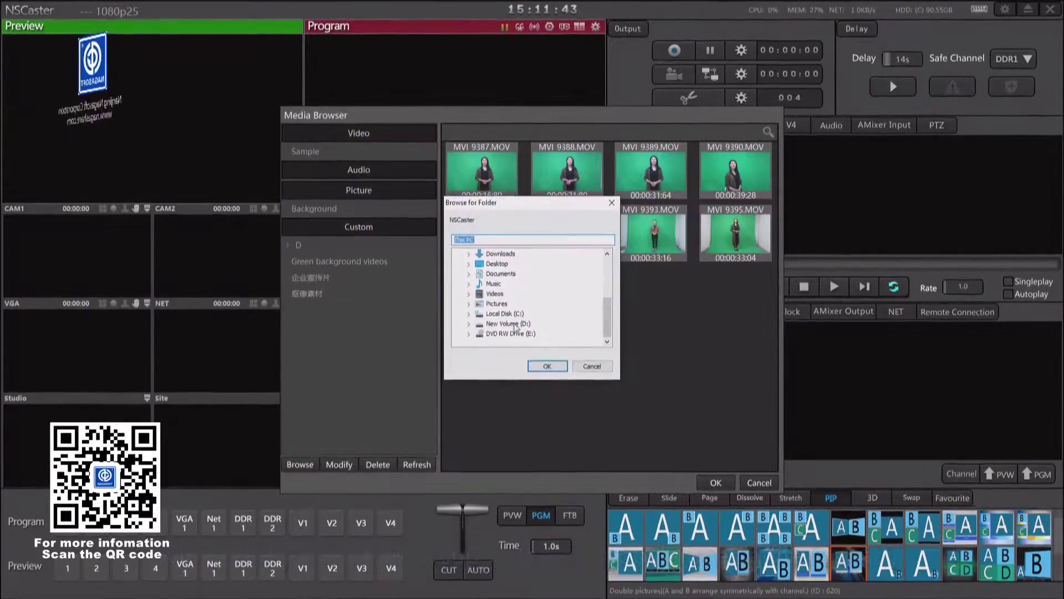
double_click(507, 323)
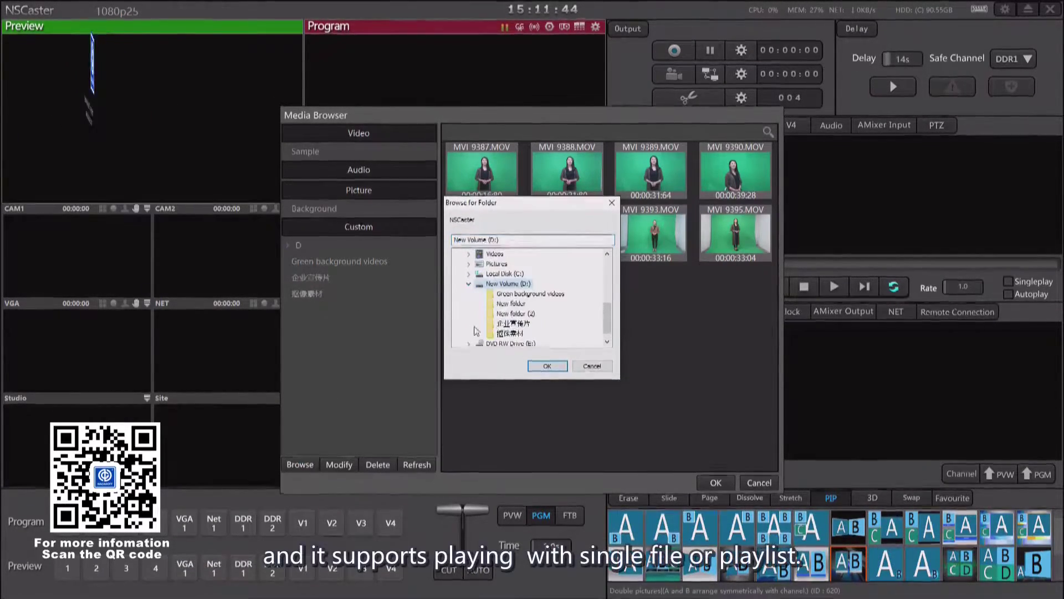
click(552, 366)
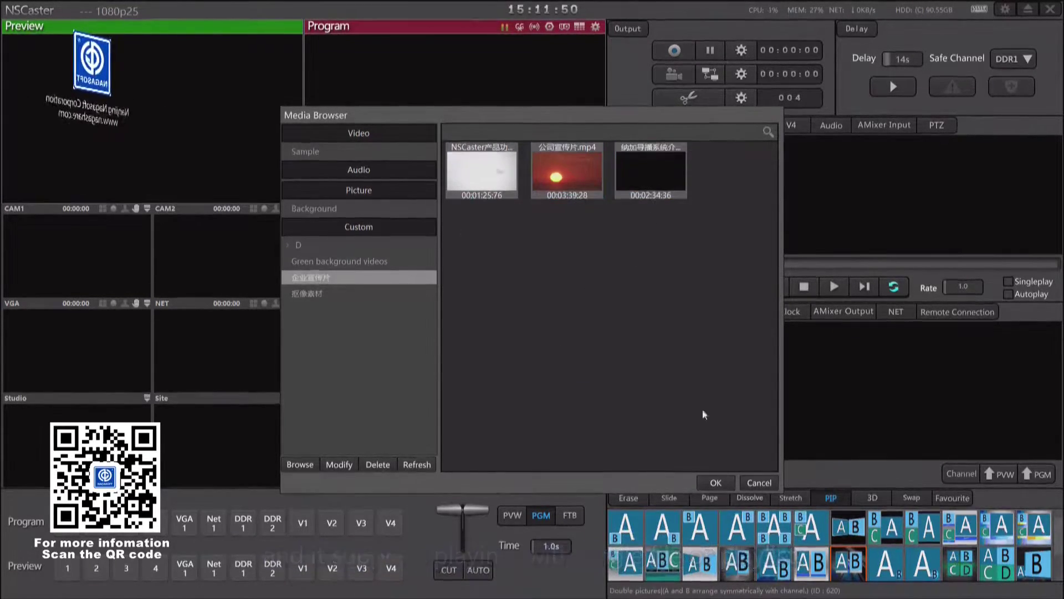
click(716, 482)
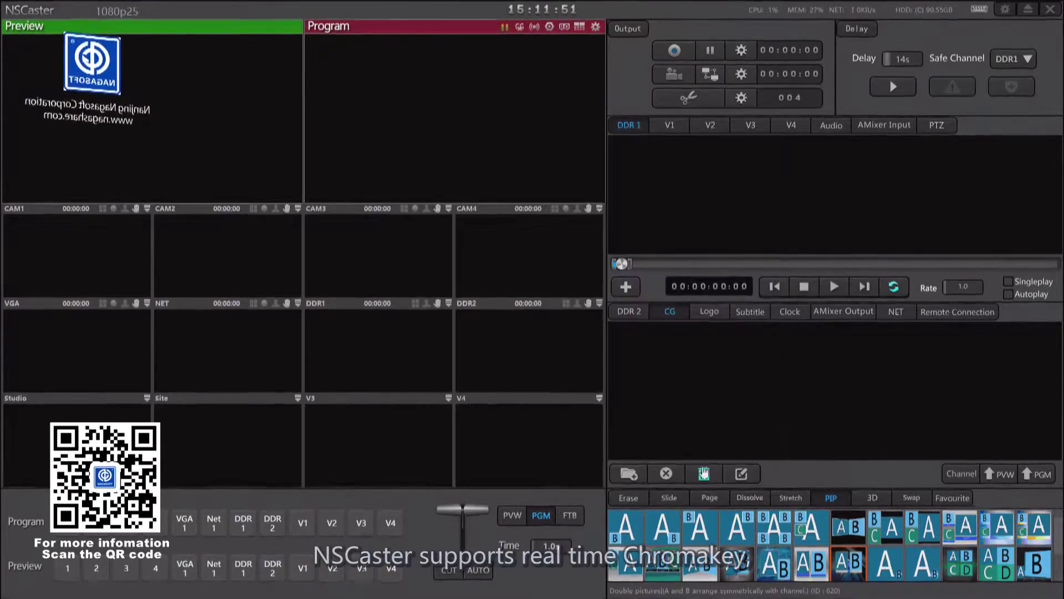
Load MVI_9395.MOV from the Green background videos folder into DDR1 and play it.
click(625, 287)
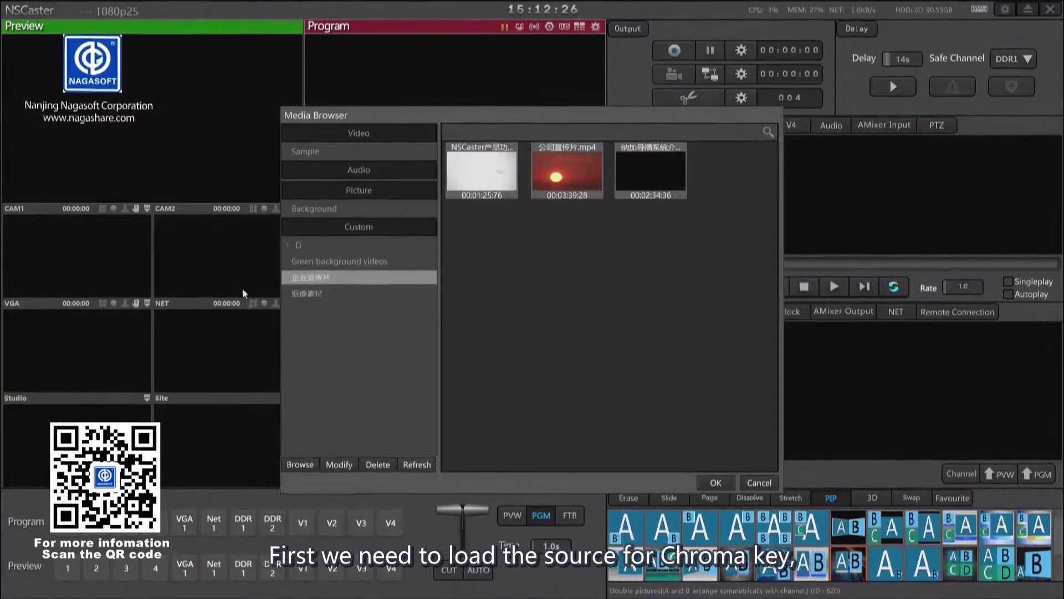
click(307, 295)
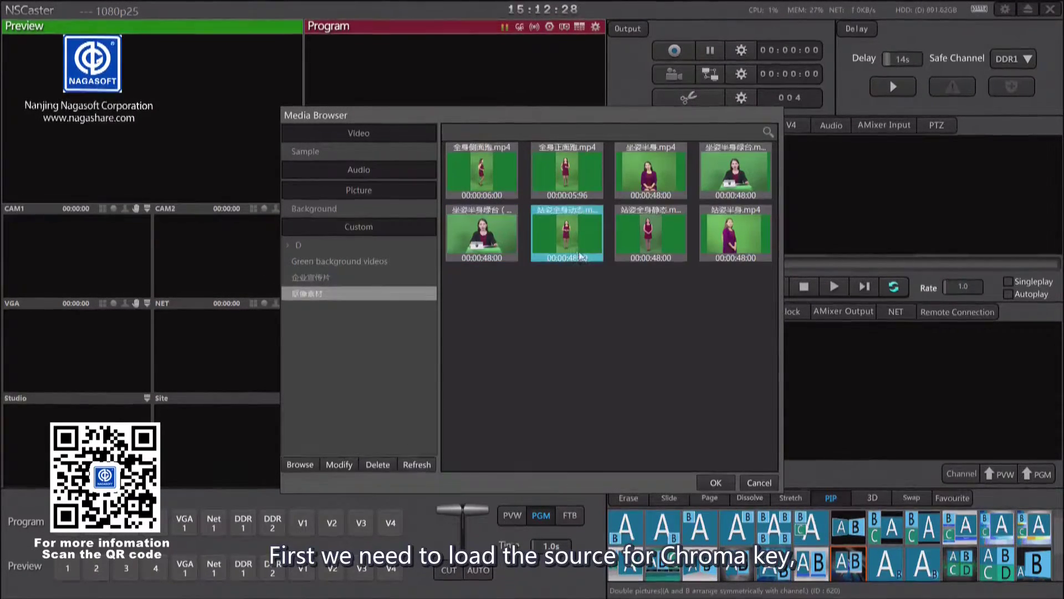
click(326, 260)
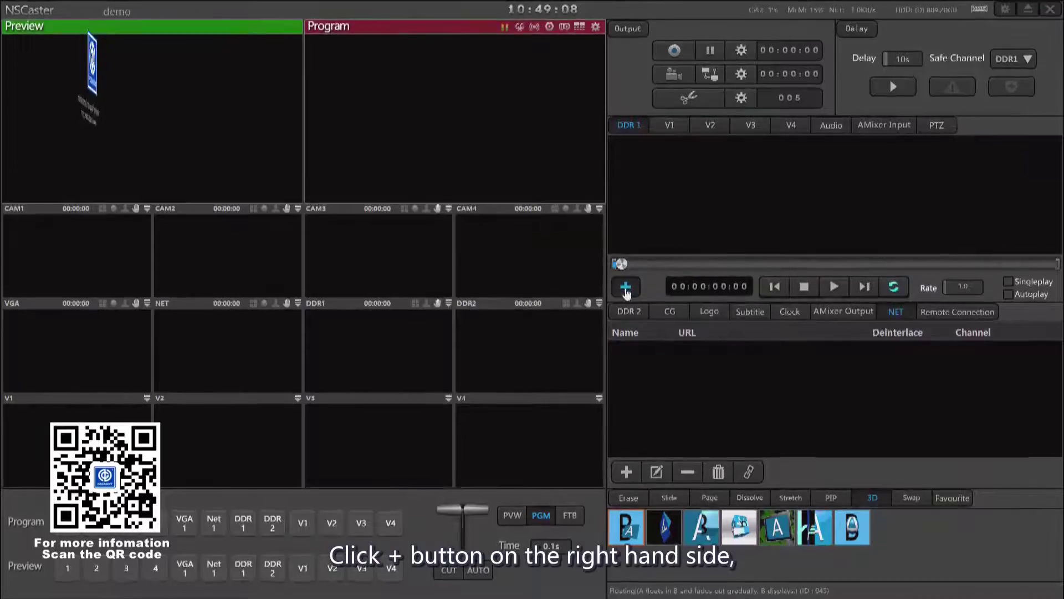
click(623, 283)
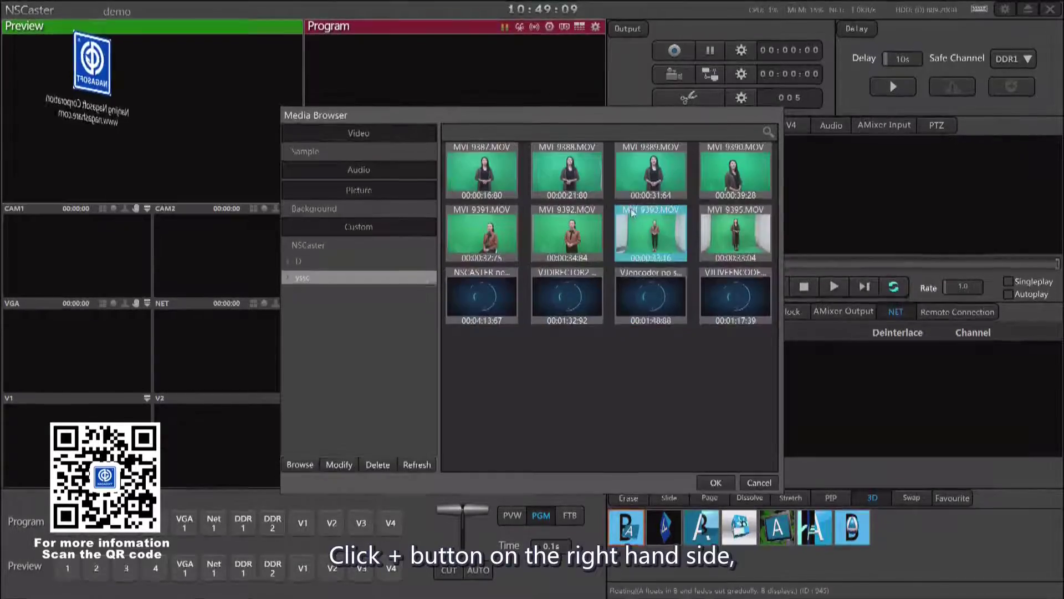
click(732, 219)
click(715, 483)
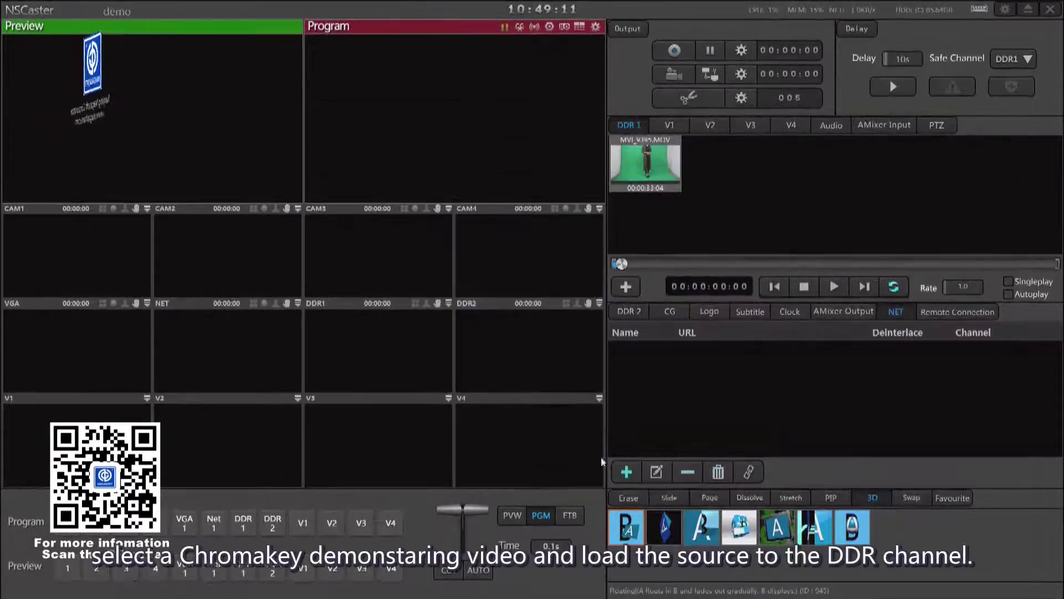
click(835, 287)
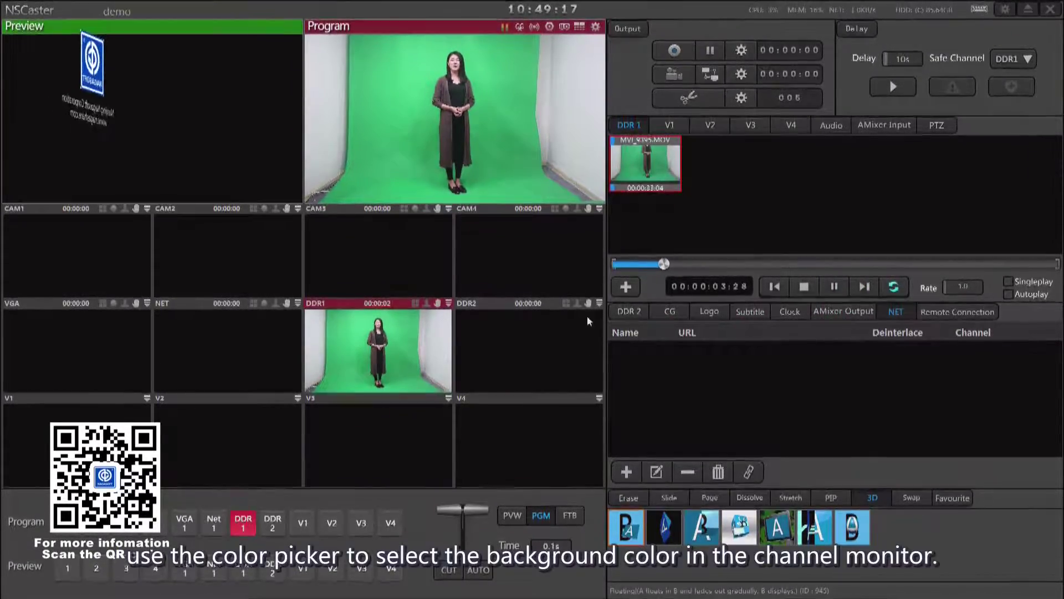
click(449, 302)
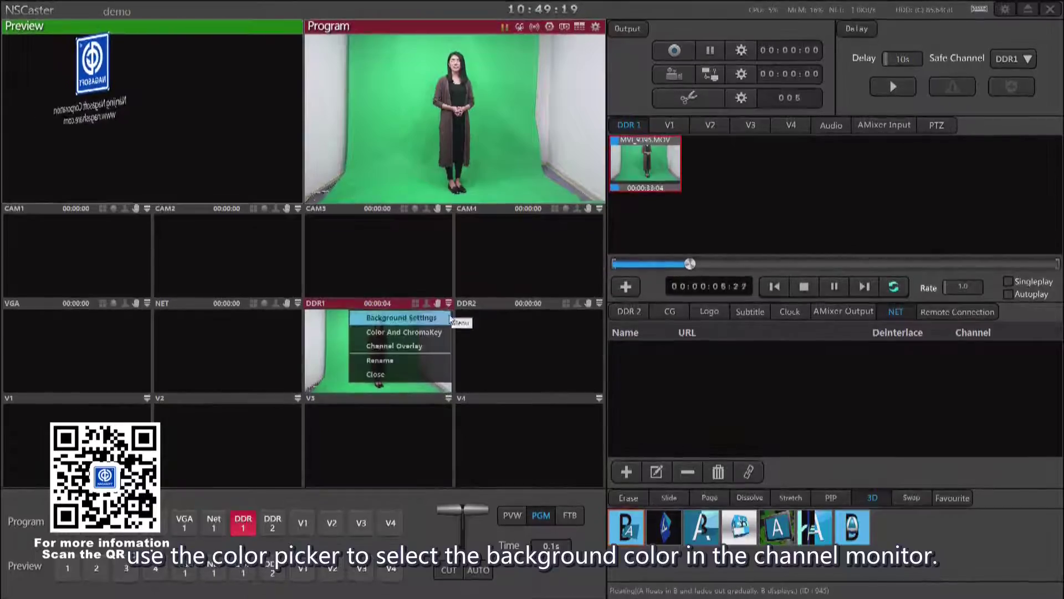
Sample the green background as both the chroma key and spill suppression colour.
click(448, 339)
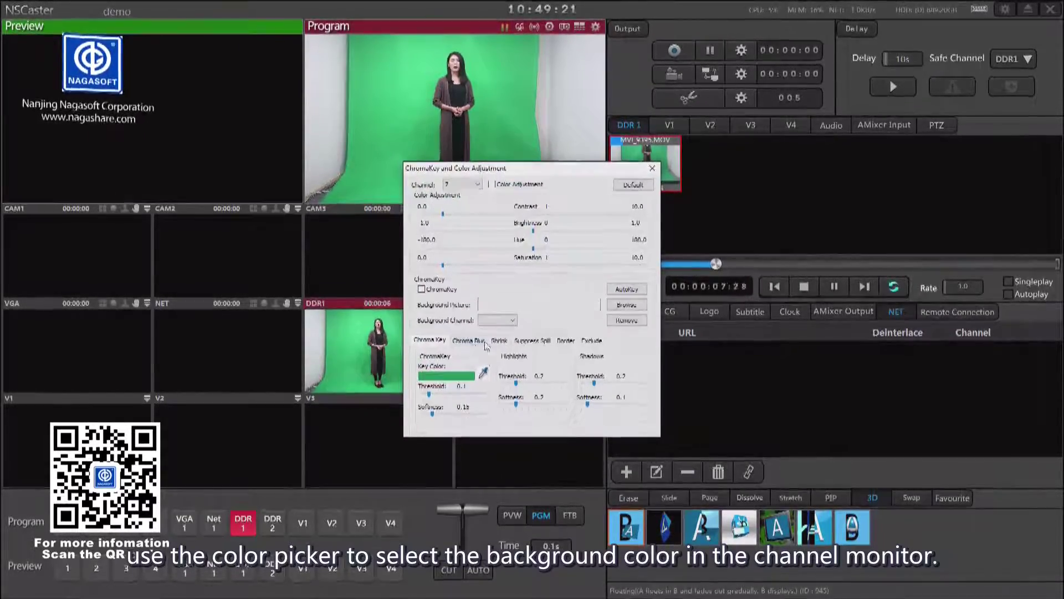
click(469, 340)
click(430, 340)
click(482, 372)
click(401, 370)
click(532, 340)
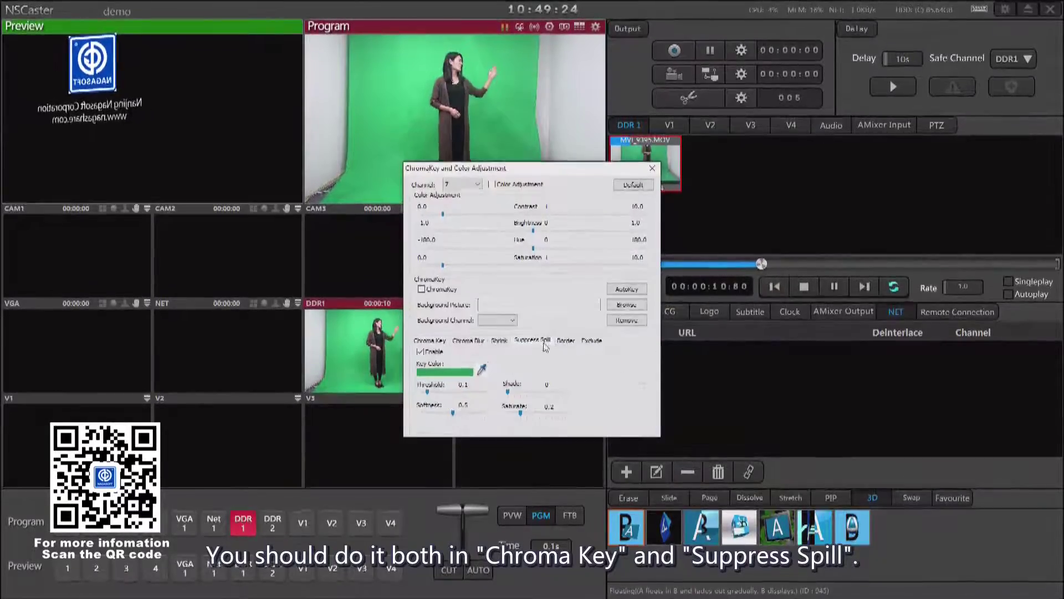
click(484, 371)
click(415, 362)
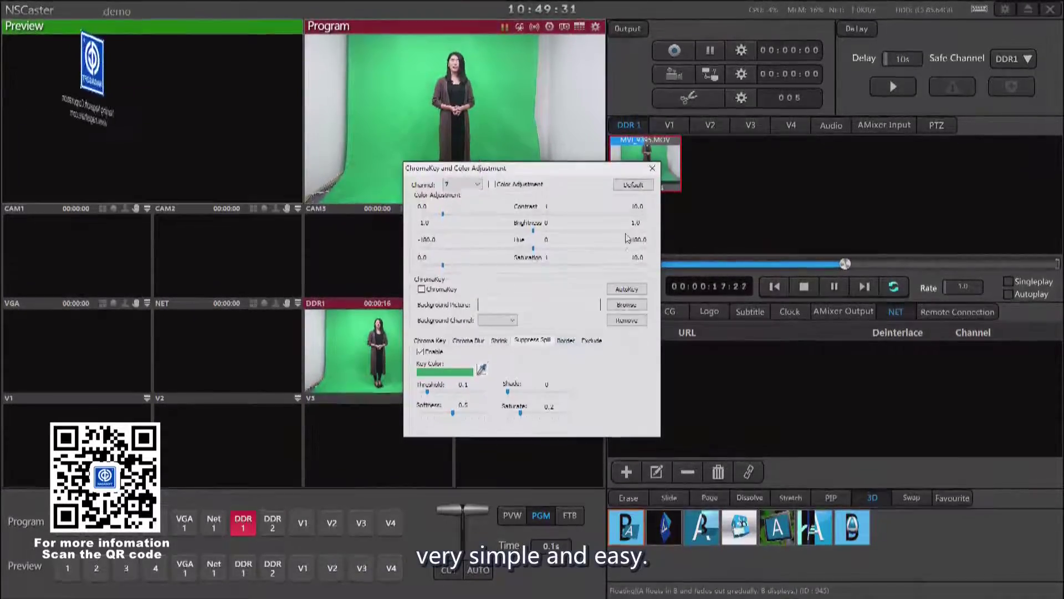
Enable ChromaKey and adjust the border range to trim the right white edge.
click(654, 169)
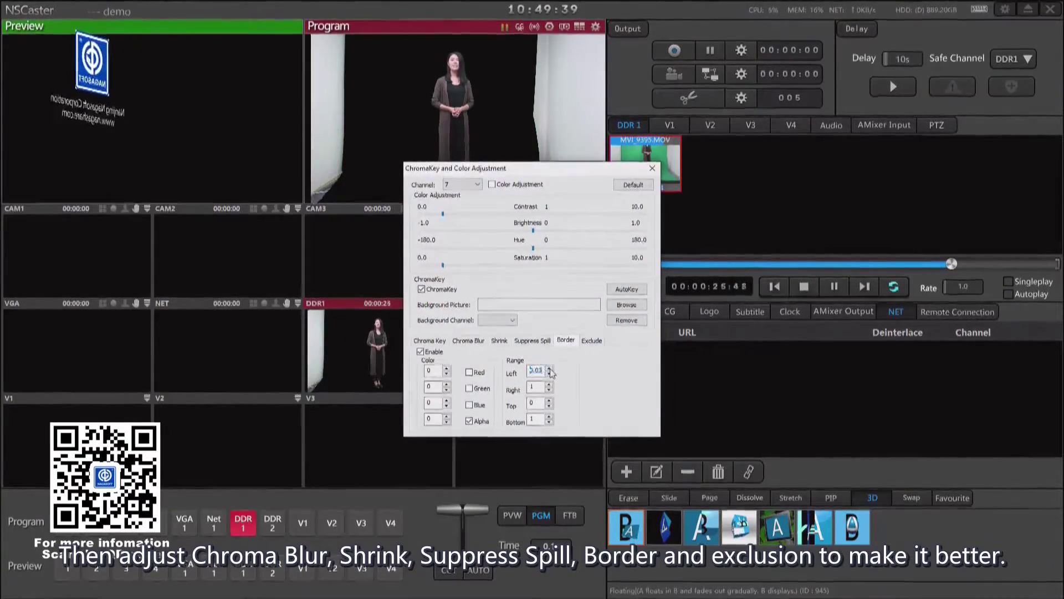
drag(592, 172, 800, 176)
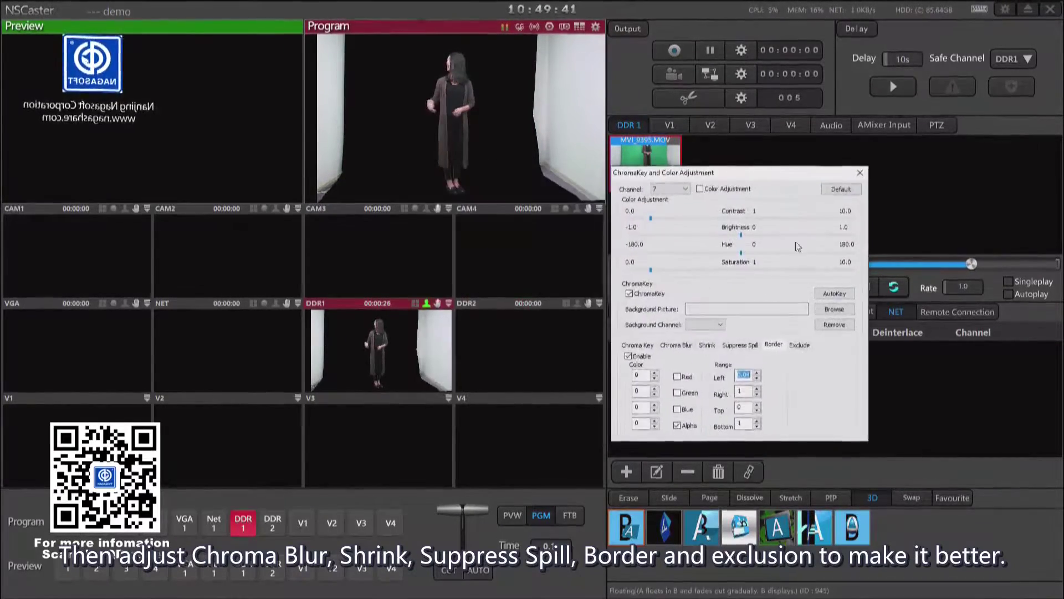
click(757, 394)
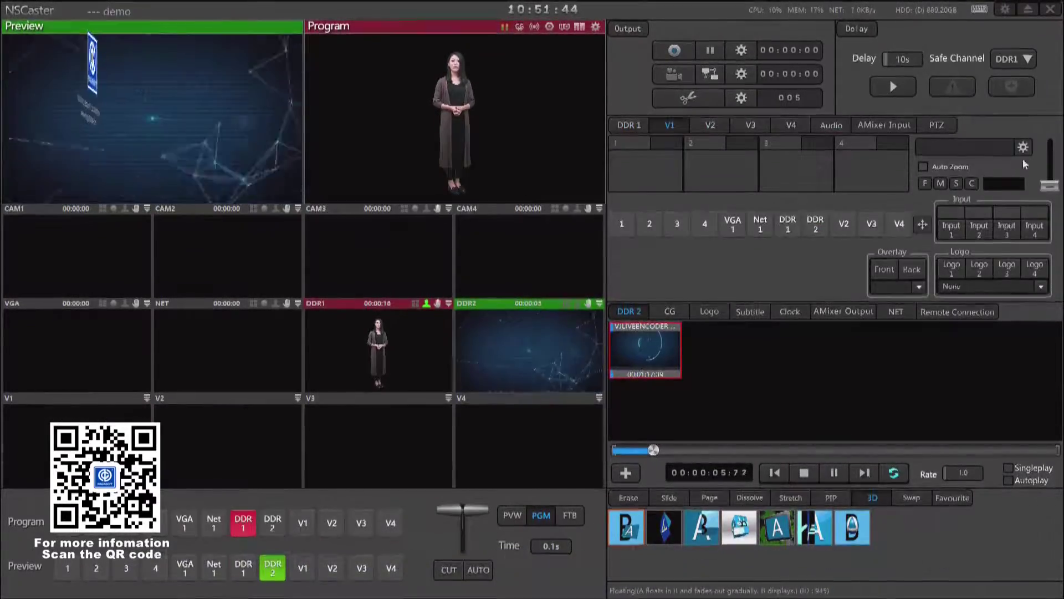
Browse the virtual scene categories and load Financial > Stock Analysts Middle into V1.
click(1022, 147)
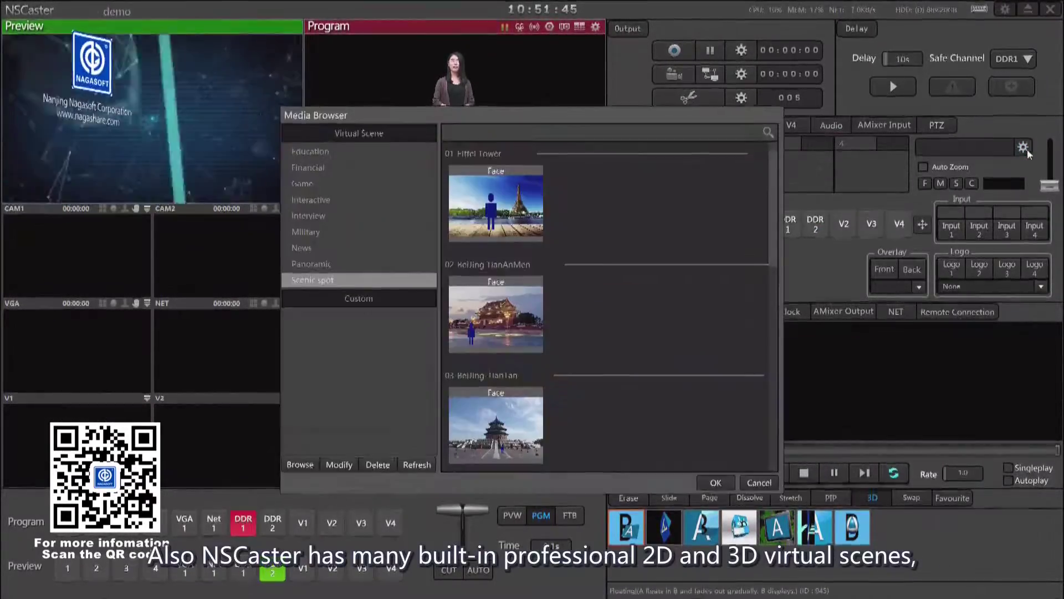
click(318, 152)
click(319, 183)
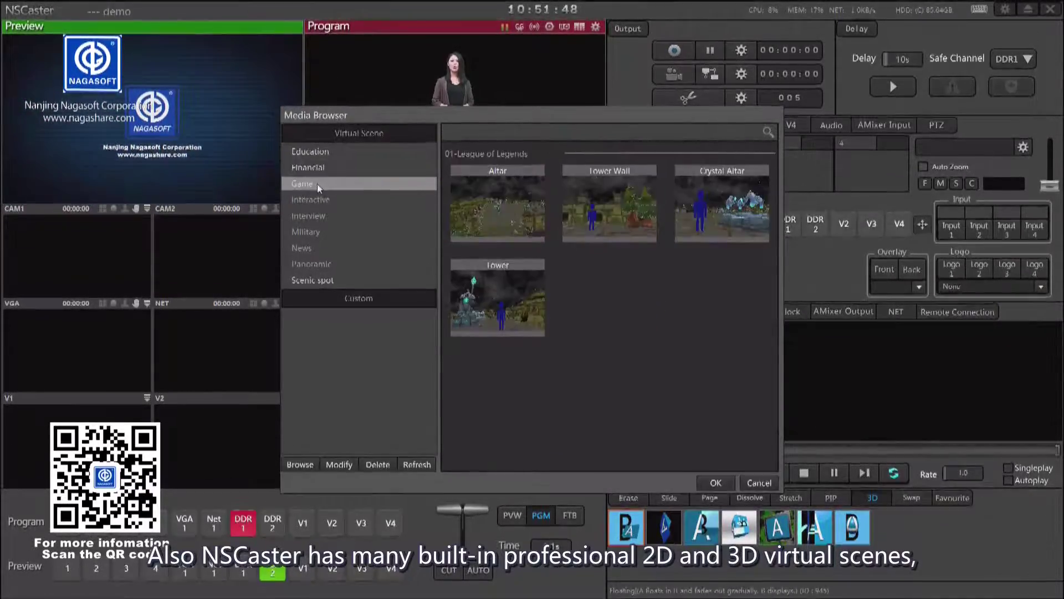
click(319, 200)
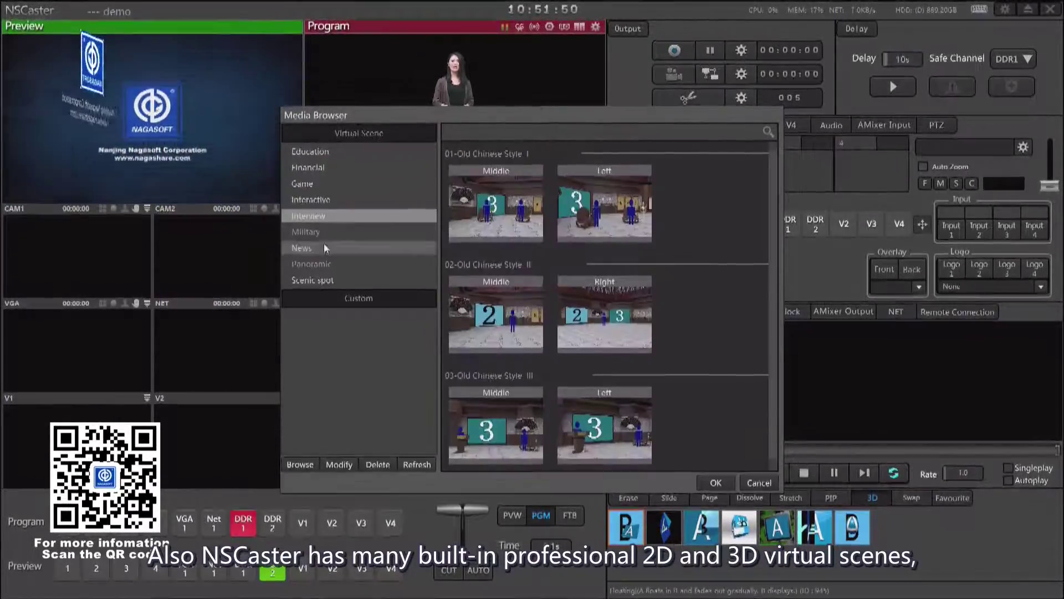
click(324, 247)
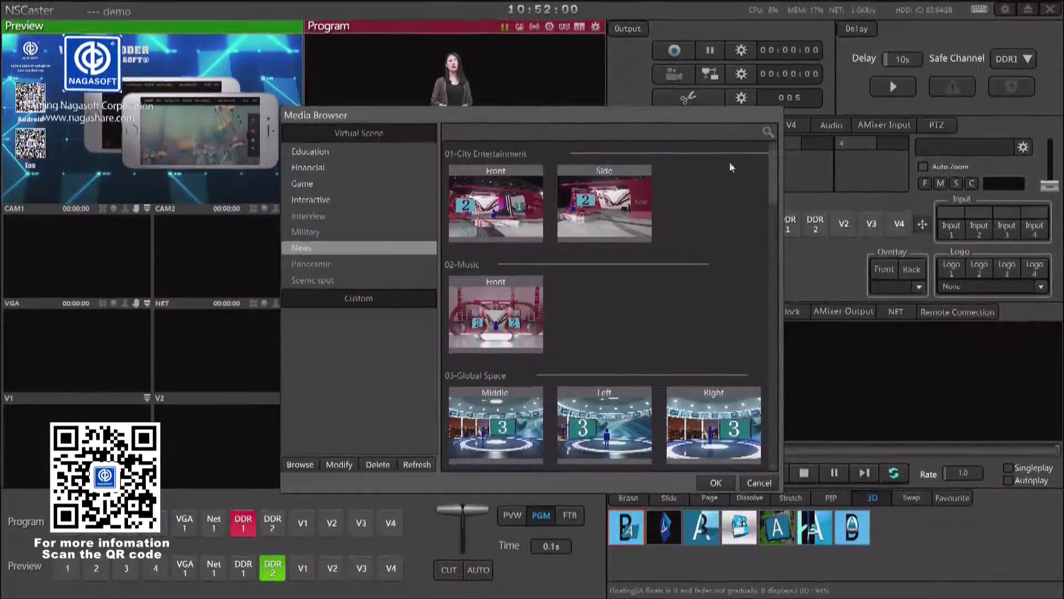
click(321, 167)
click(497, 202)
click(714, 484)
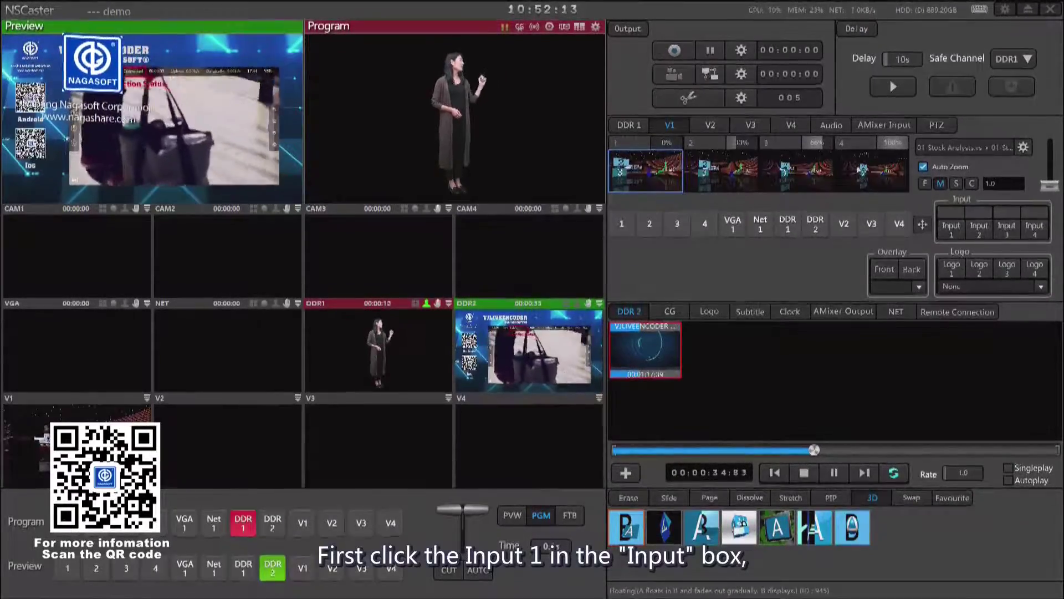
Preview the V1 virtual camera's second, third and fourth positions.
click(720, 170)
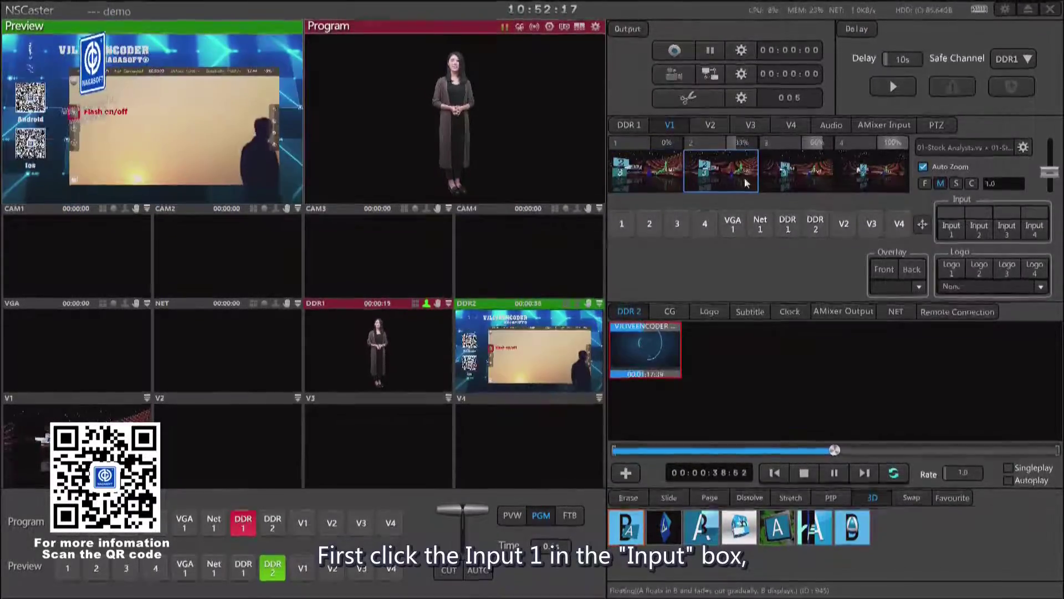
click(792, 185)
click(872, 171)
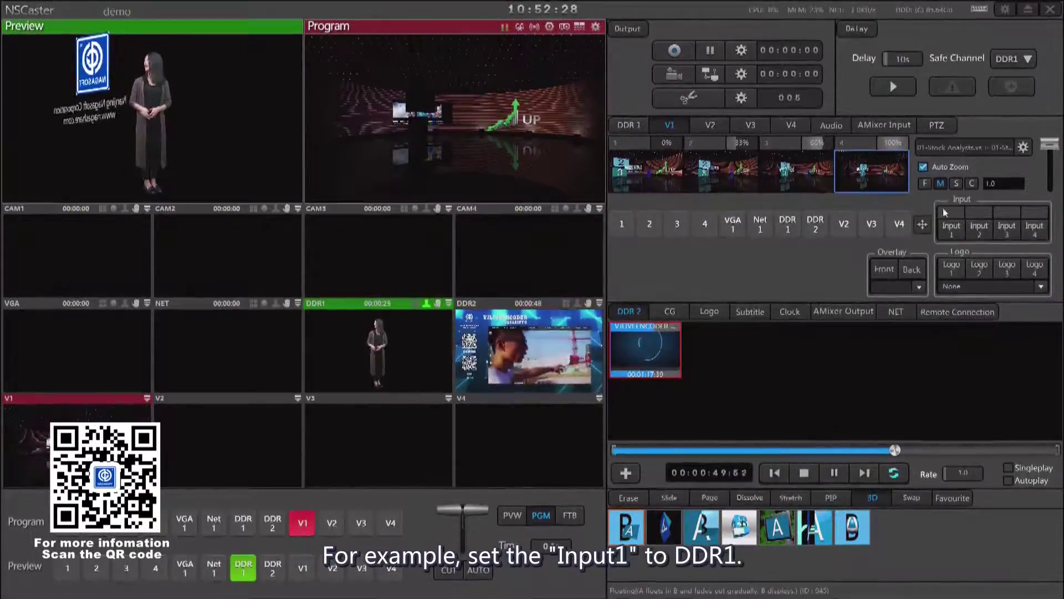
Assign DDR1 to virtual Input 1 with the camera back in the first position.
click(951, 227)
click(871, 224)
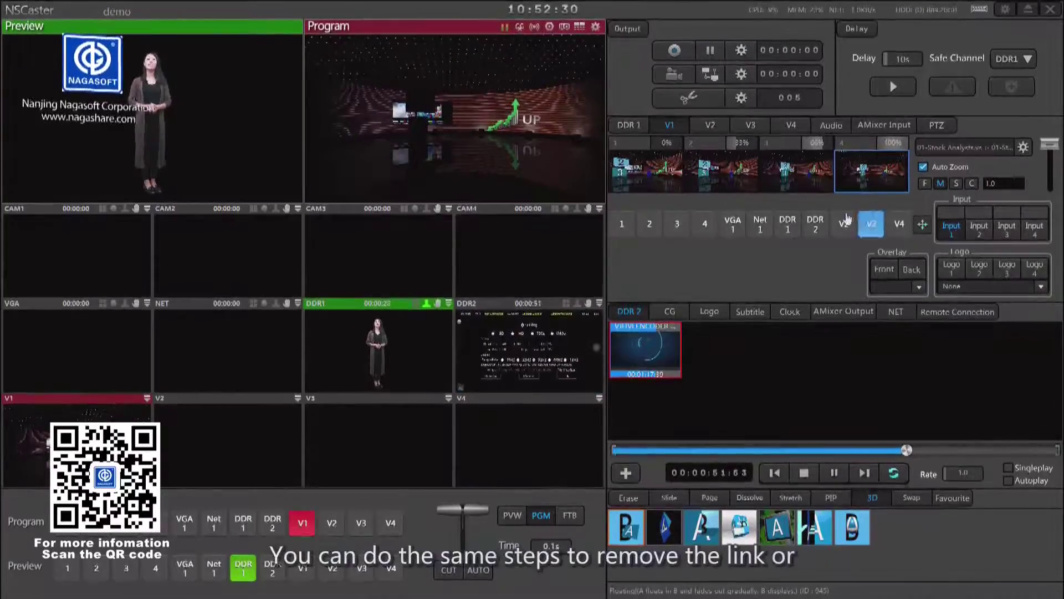
click(788, 225)
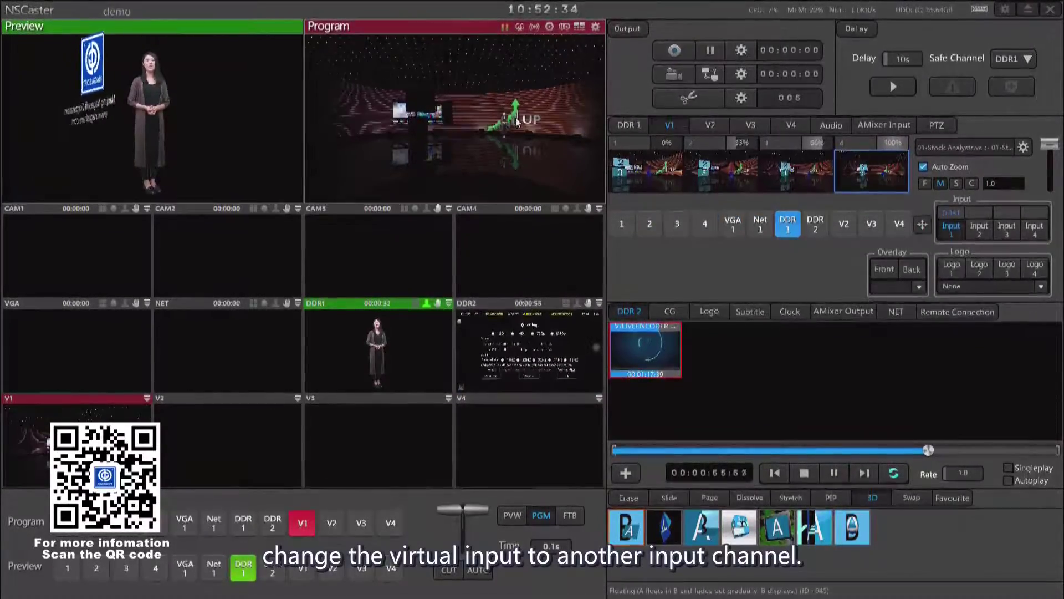
click(626, 143)
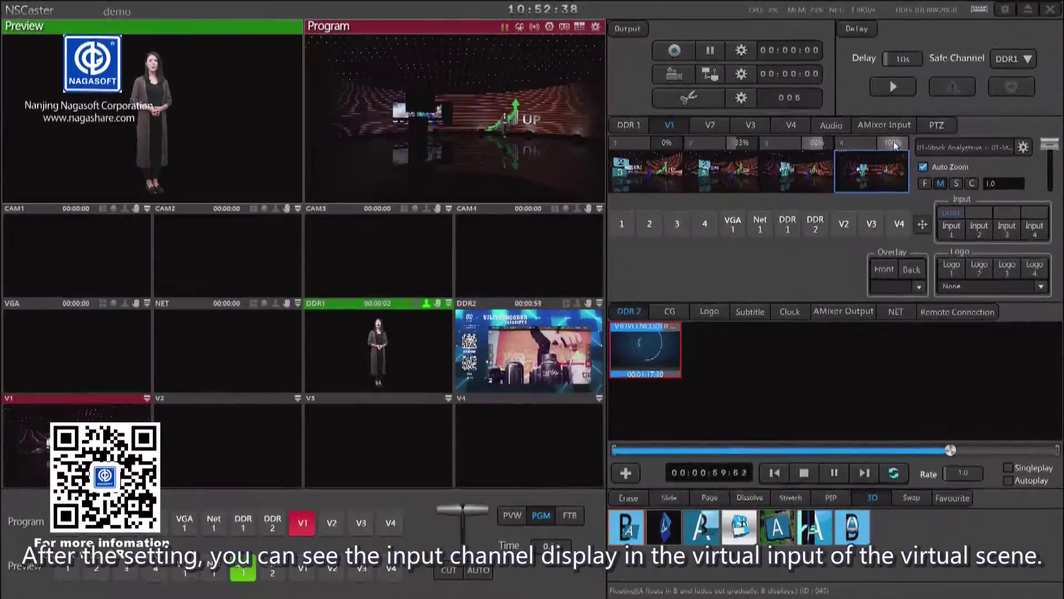
click(659, 174)
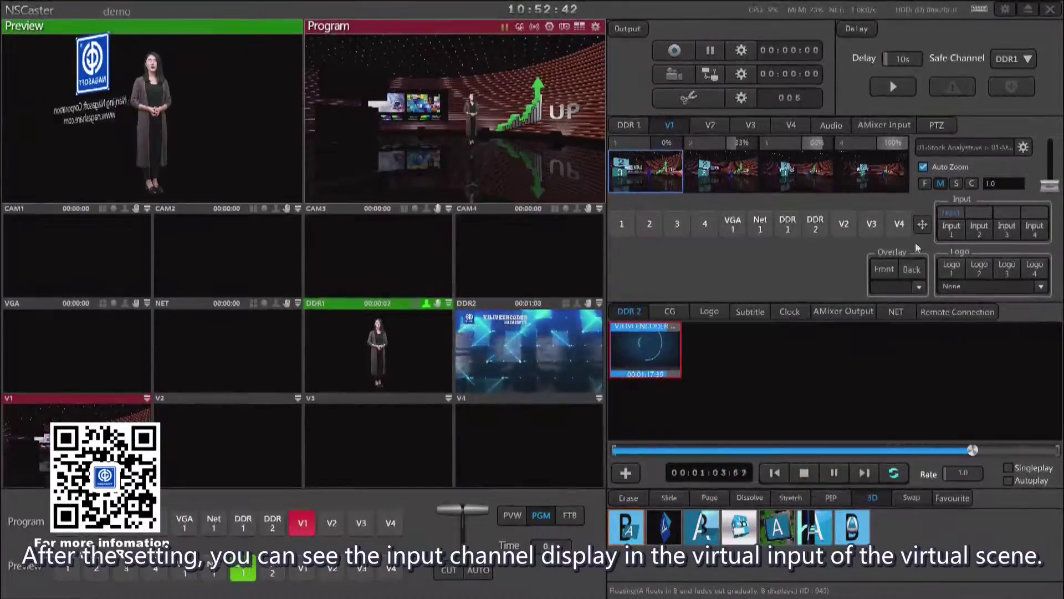
click(951, 226)
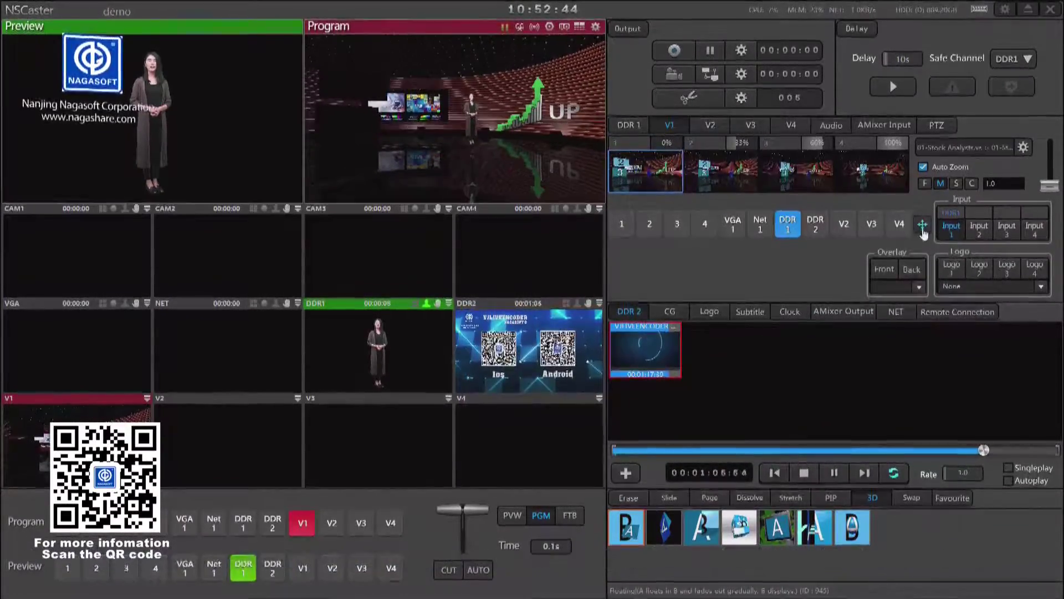
Make the presenter slightly smaller by adjusting the zoom values in the position Settings dialog.
click(922, 227)
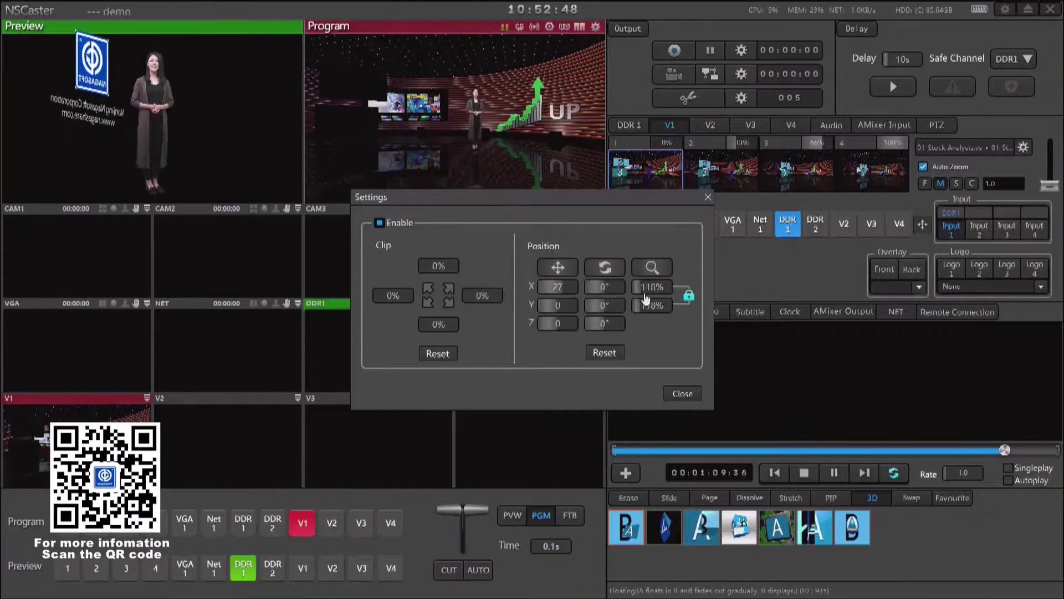
drag(646, 294, 642, 296)
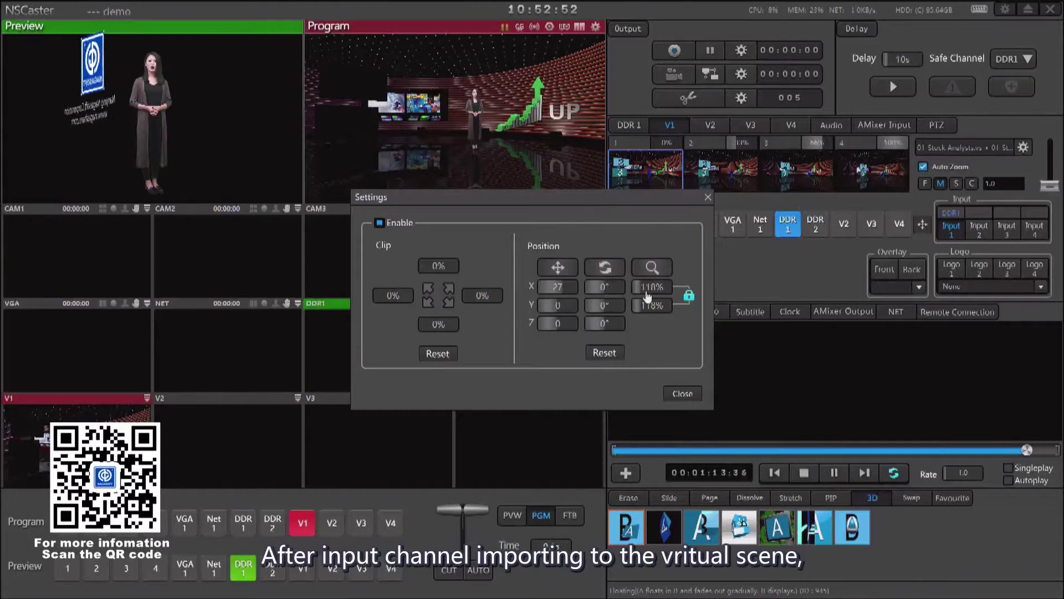
drag(650, 293, 647, 294)
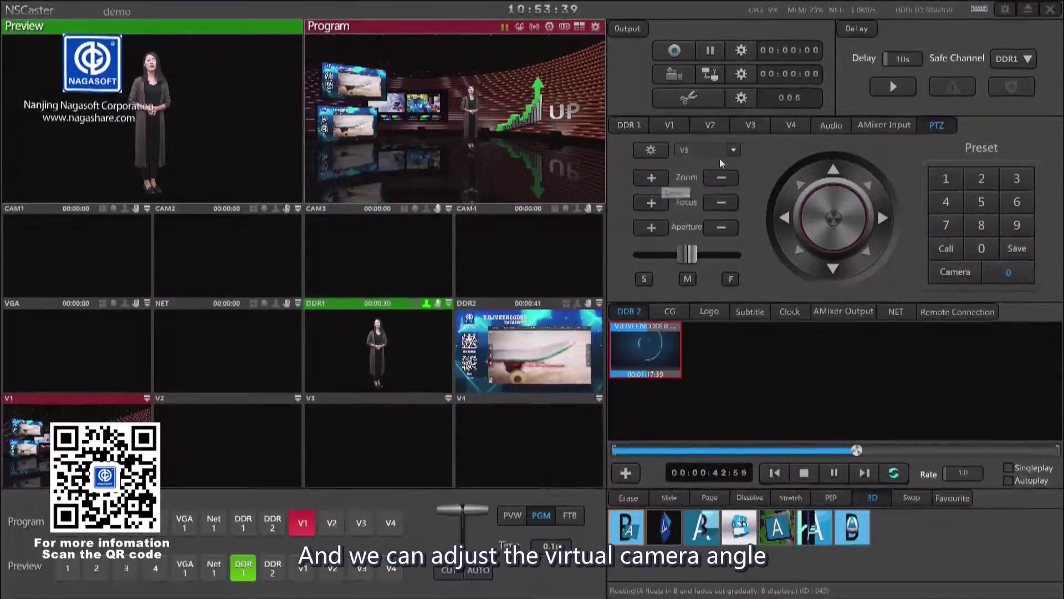
Switch the PTZ control source from V3 to V1.
click(720, 150)
mouse_move(736, 199)
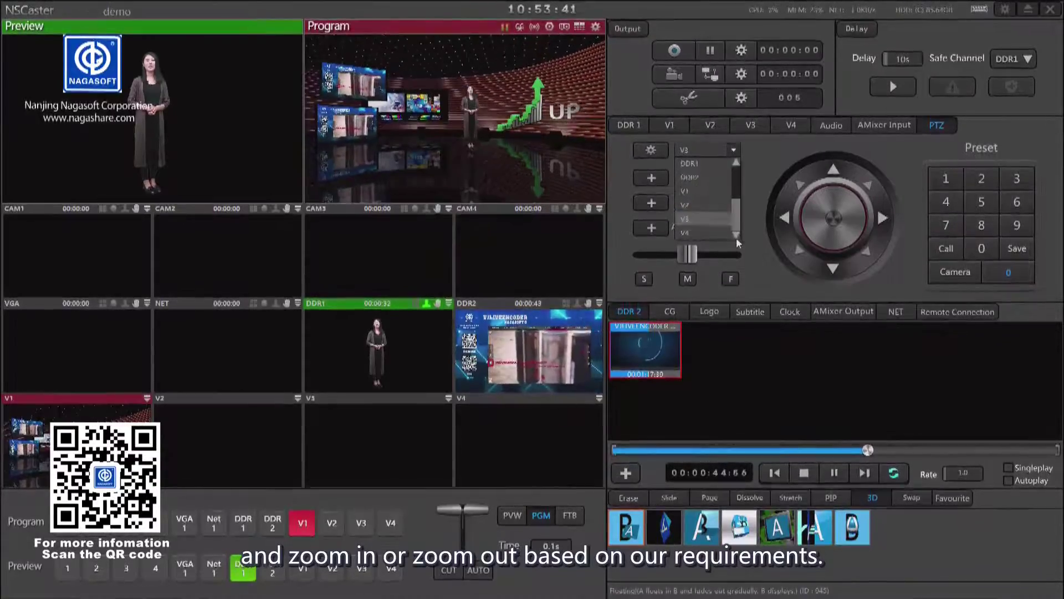
click(693, 191)
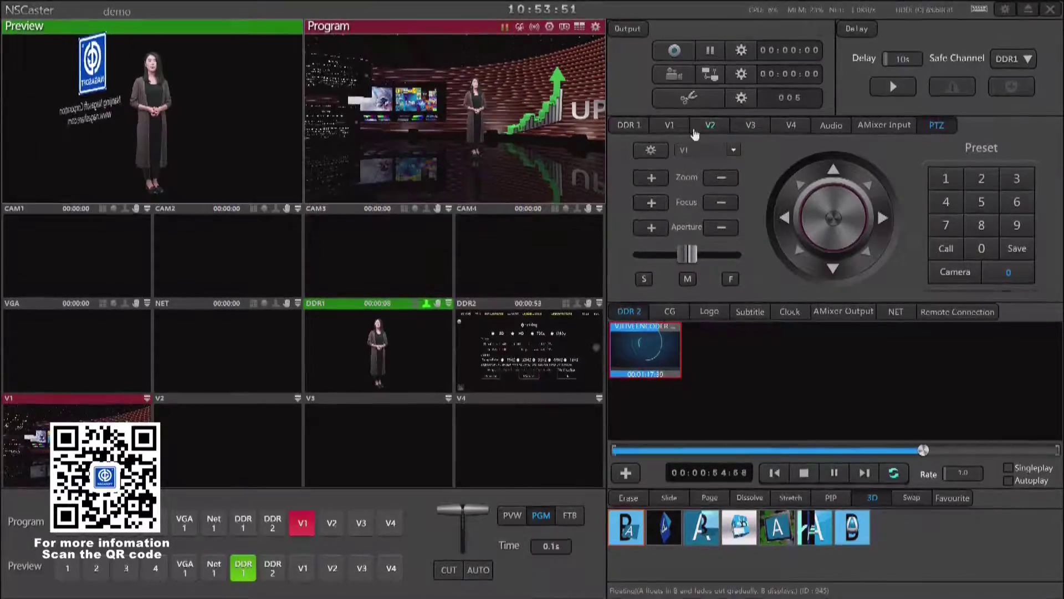
Open the V1 virtual-set settings, then view and close the empty Backup Streaming dialog.
click(668, 130)
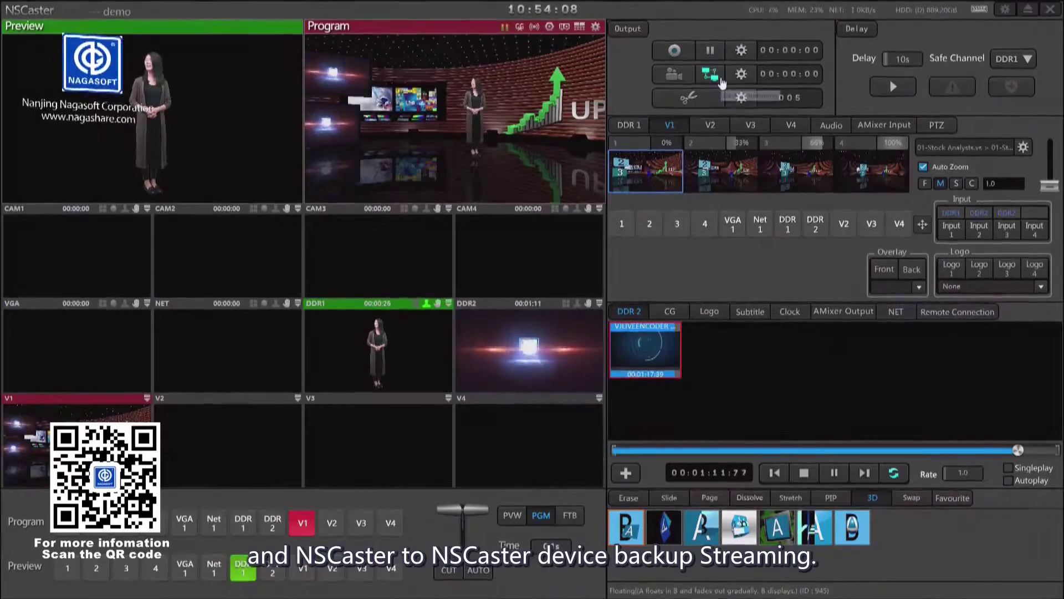
click(720, 77)
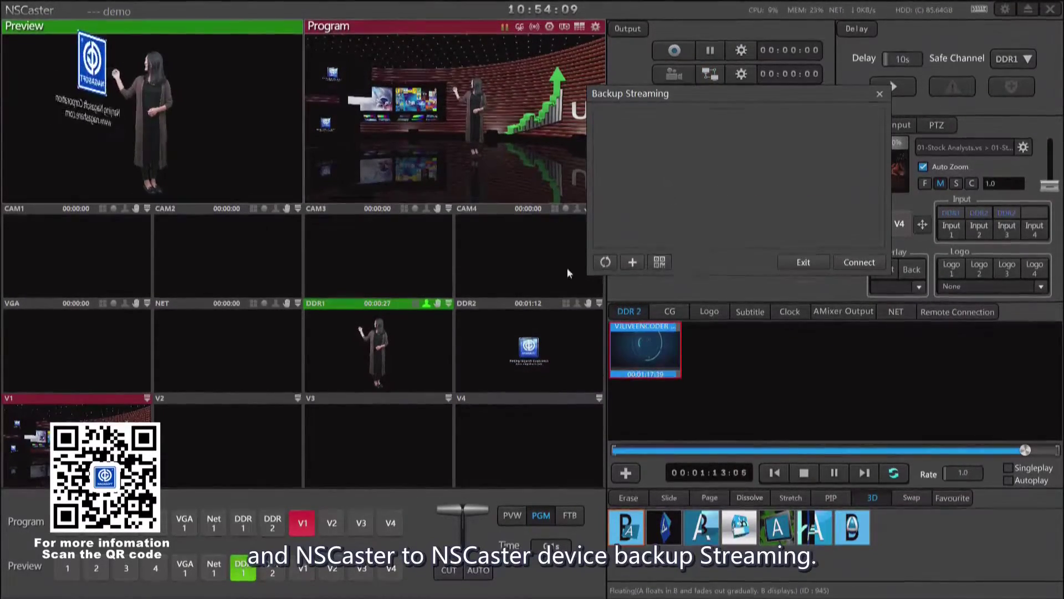
click(879, 95)
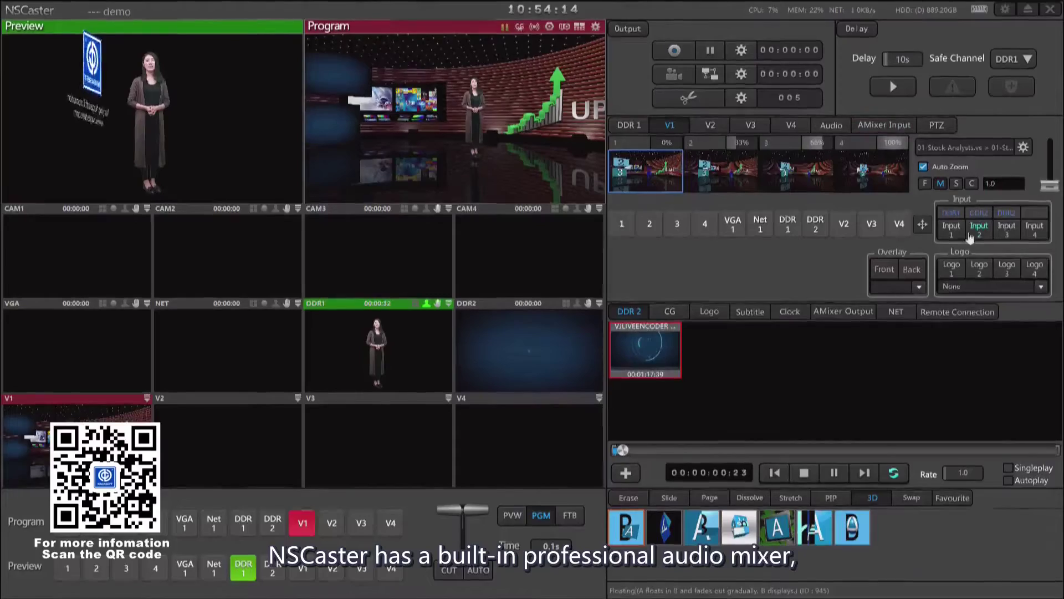
Switch to the Audio tab to display the mixer's channel faders and level meters.
click(833, 131)
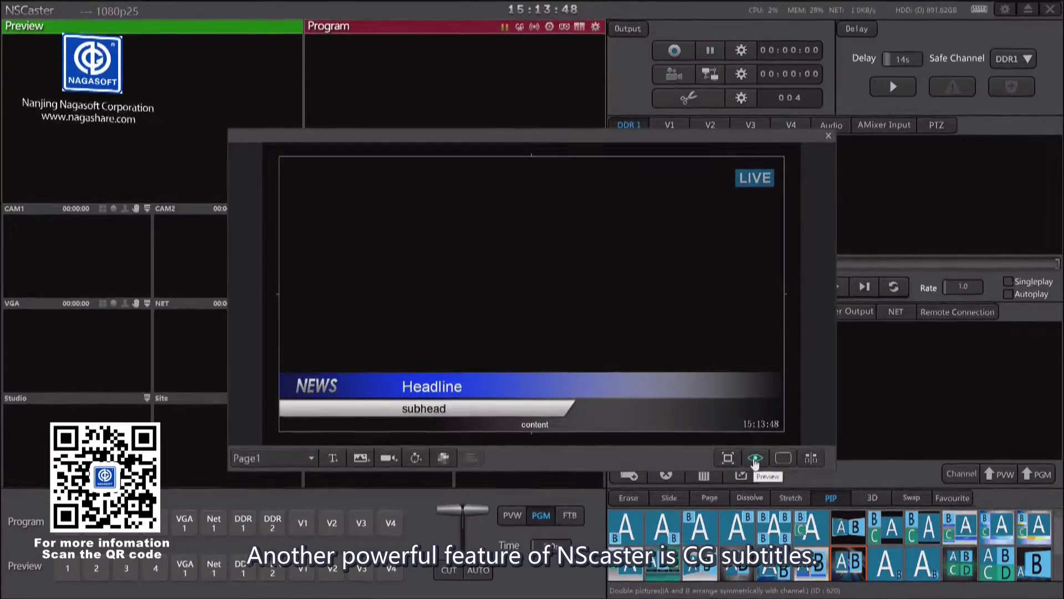
Check the image choices, then add a sample text element and a video box to the NEWS page.
click(360, 457)
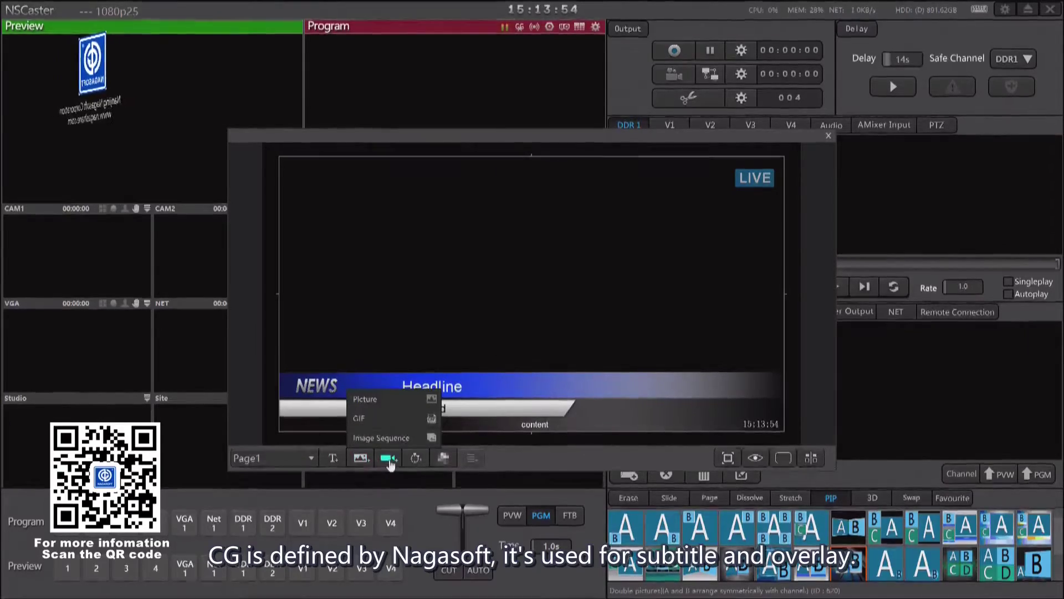
click(339, 460)
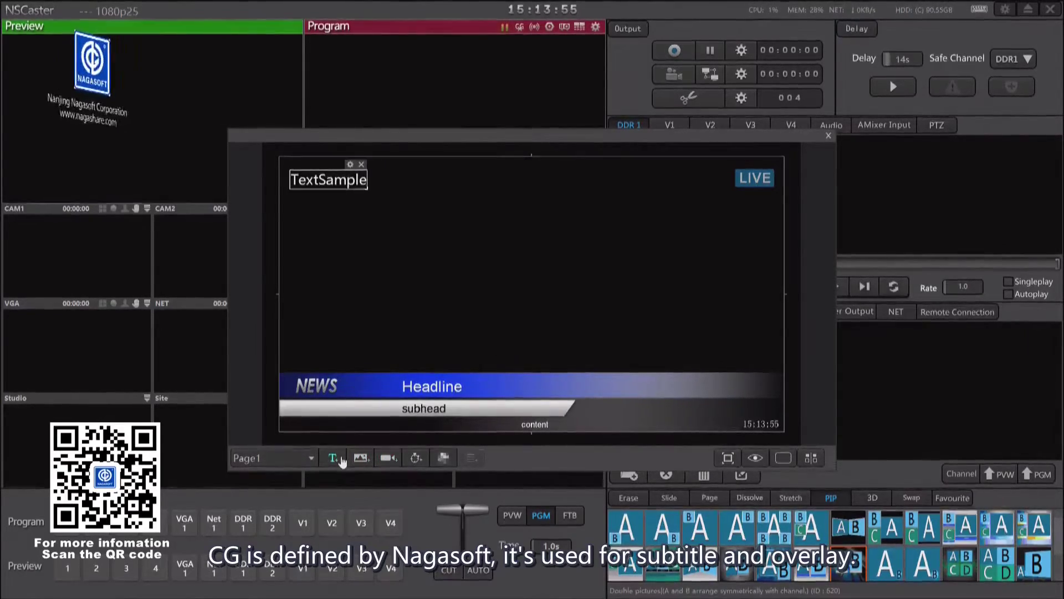
click(398, 459)
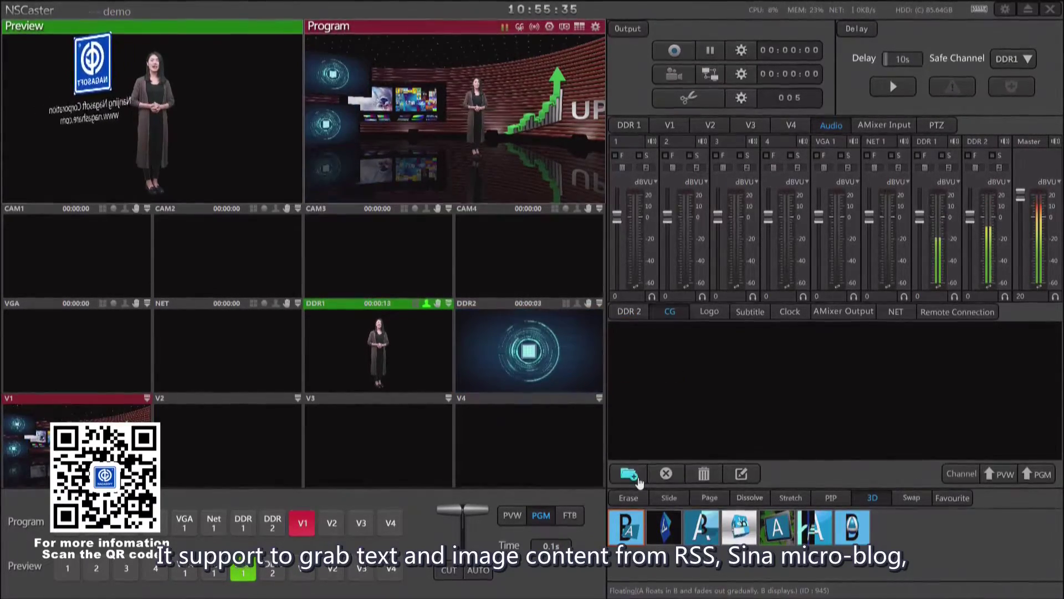
Load the 1080P > LIVE 1080P-3 template from the stored CG templates into the CG list.
click(637, 478)
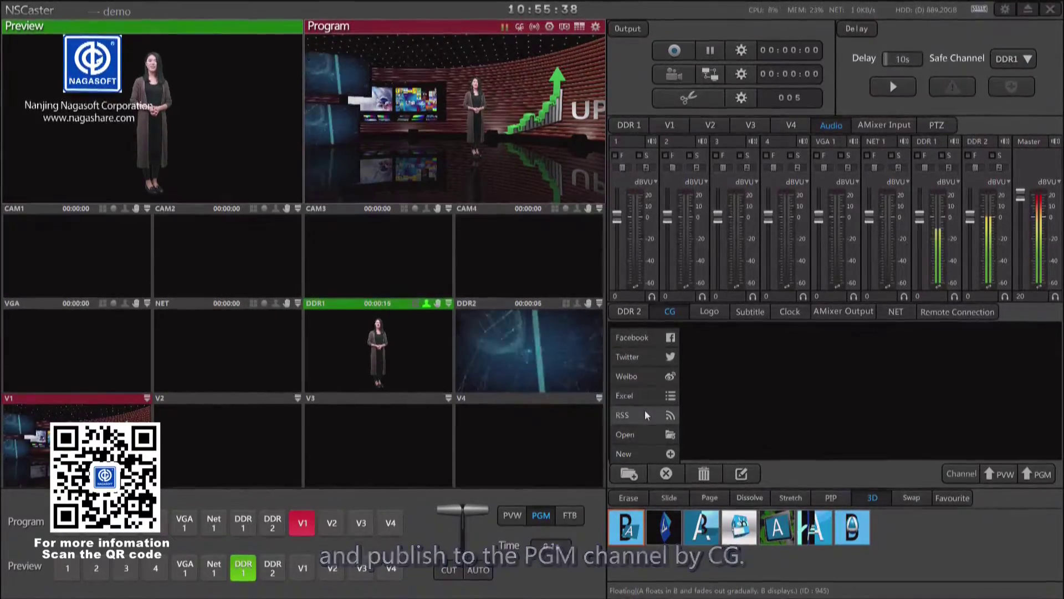
click(646, 434)
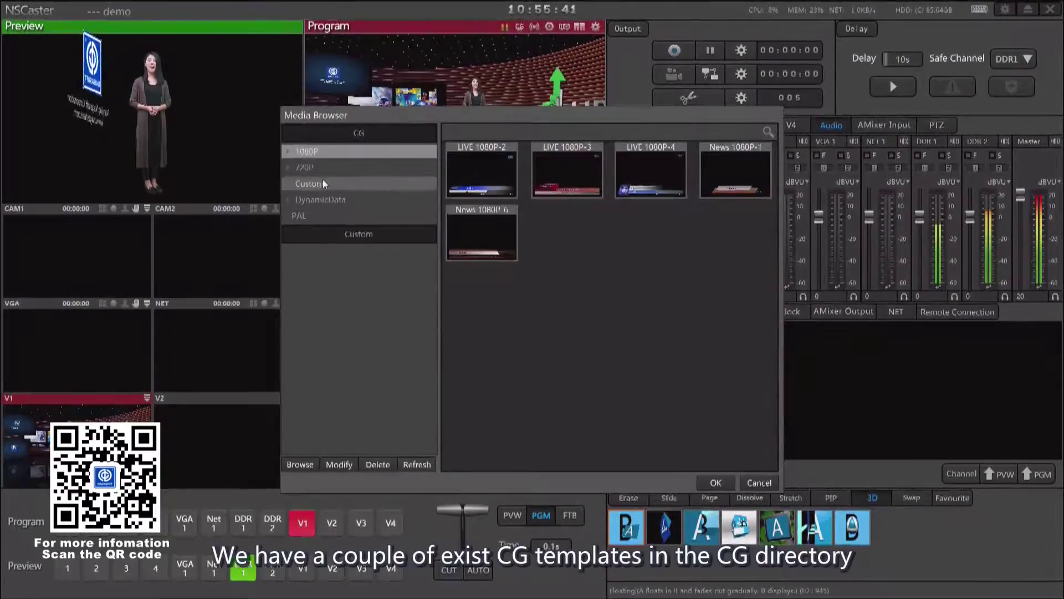
click(297, 216)
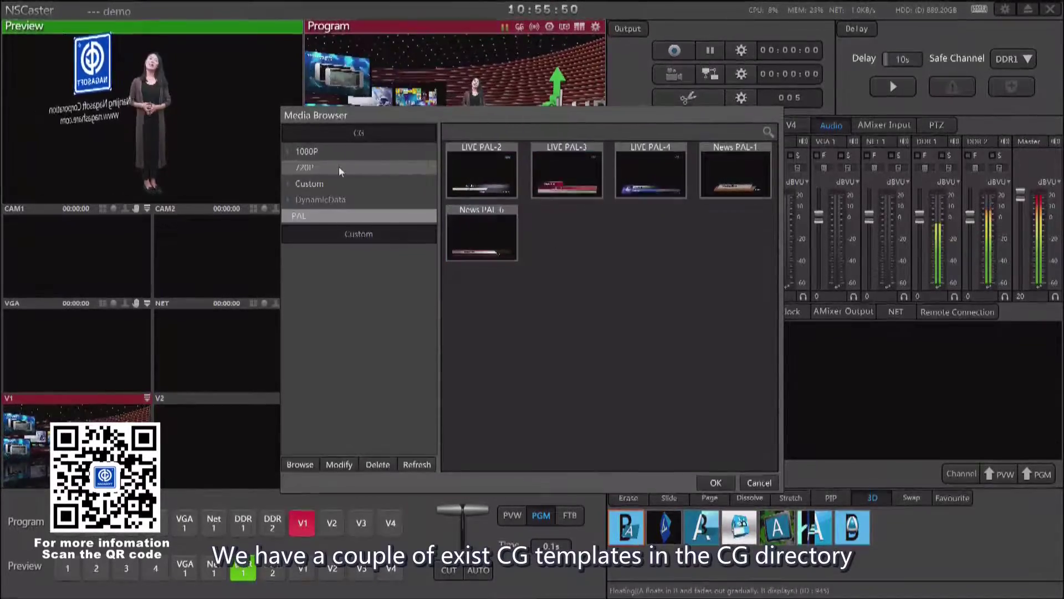
click(337, 152)
click(588, 194)
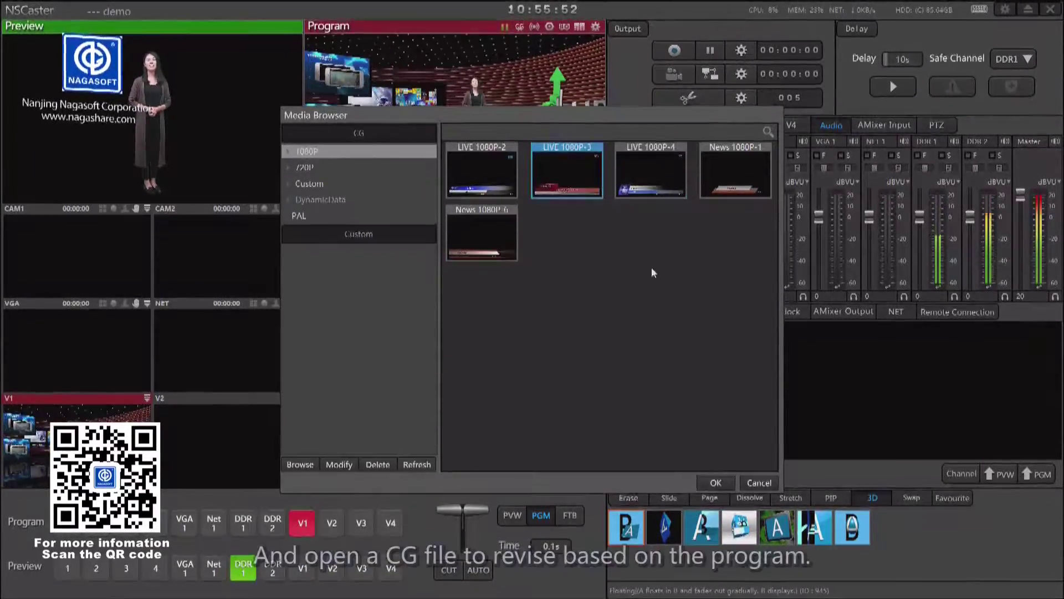
click(716, 482)
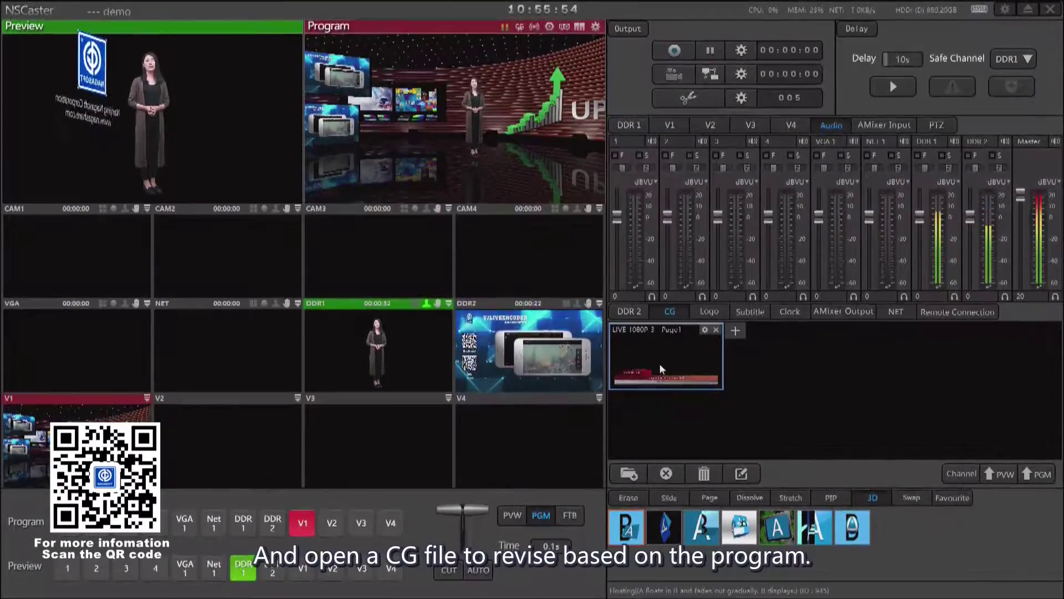
Change the lower-third lines to 'Nagasoft demo', 'Dec 2016' and 'NSCaster'.
click(741, 473)
double_click(614, 399)
text(Na)
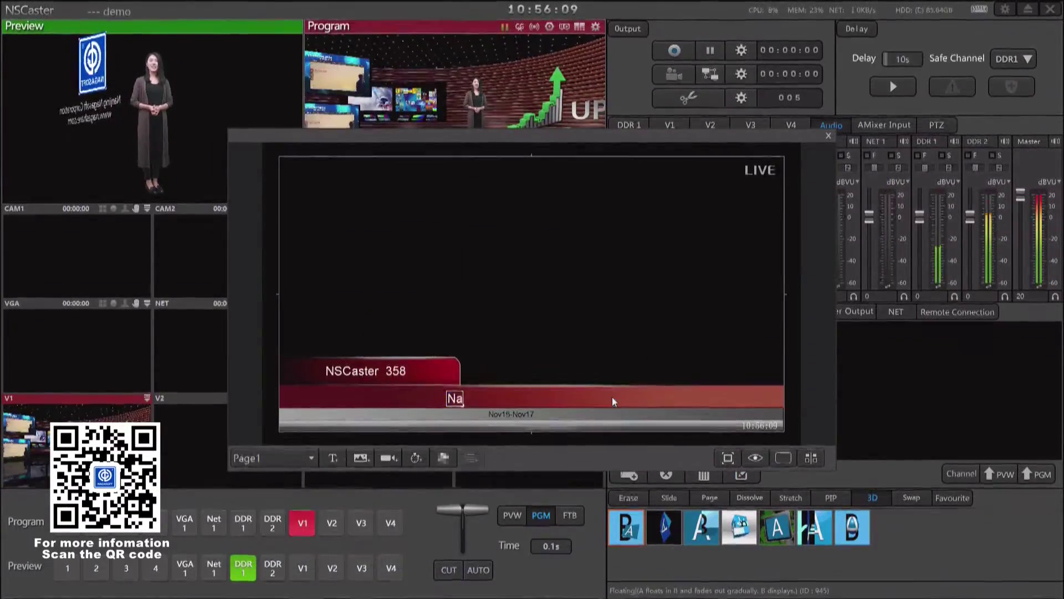
text(gasoft demo)
key(ctrl+s)
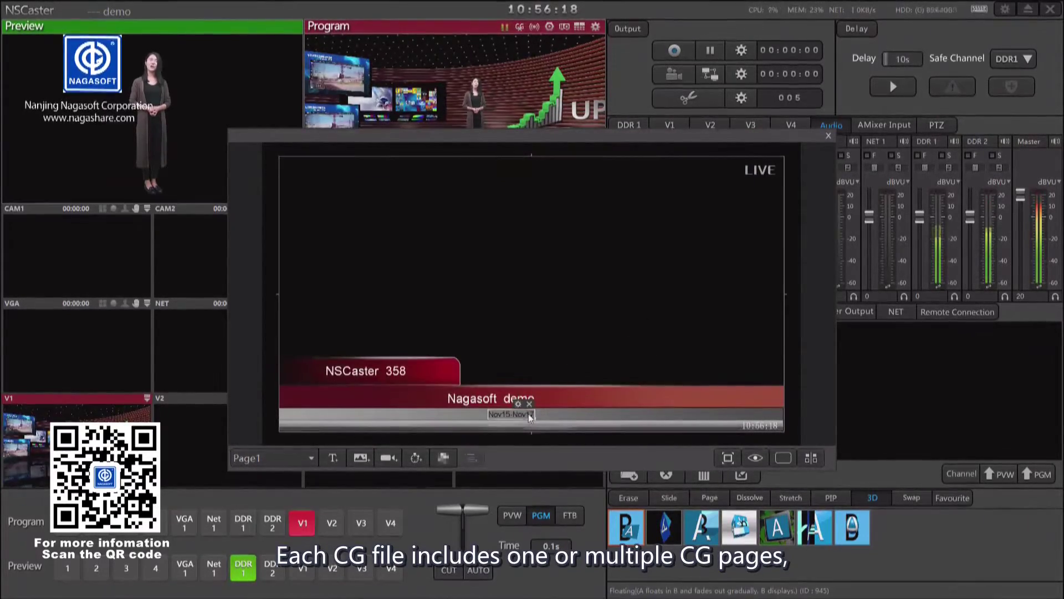
double_click(526, 413)
text(Dec)
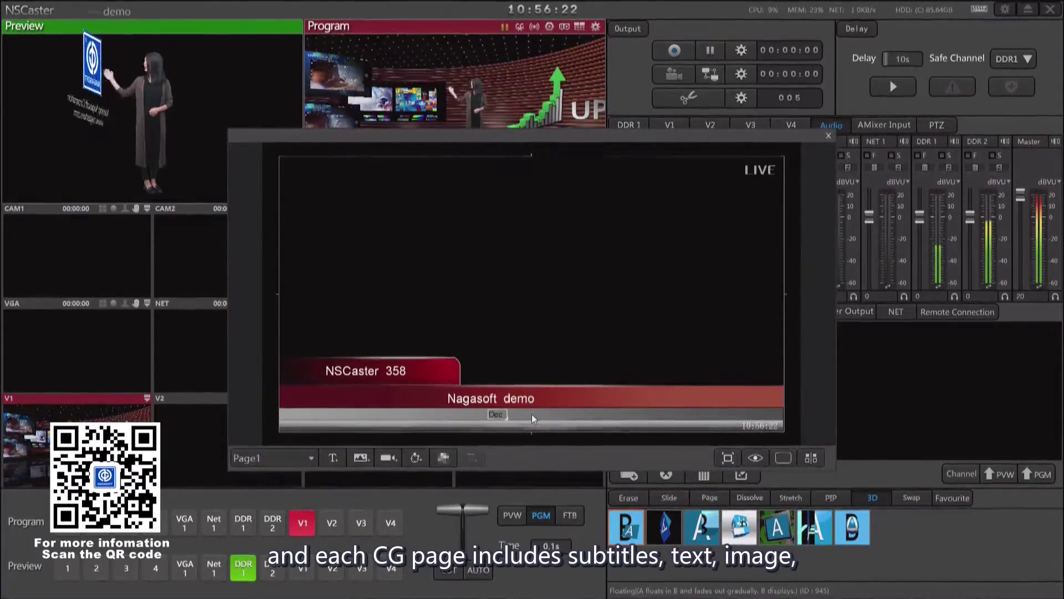
text( 2016)
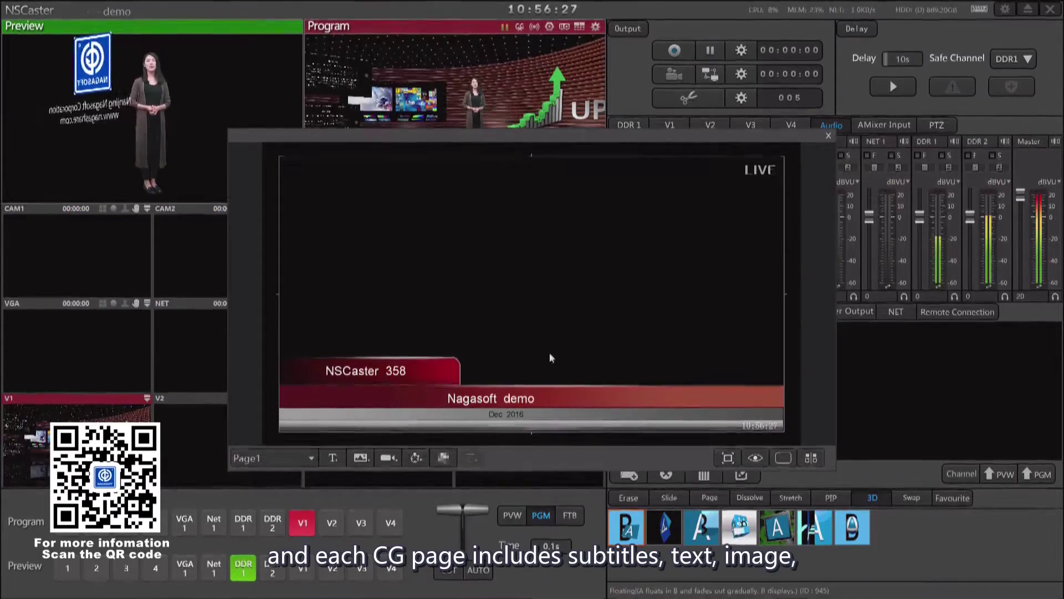
double_click(392, 376)
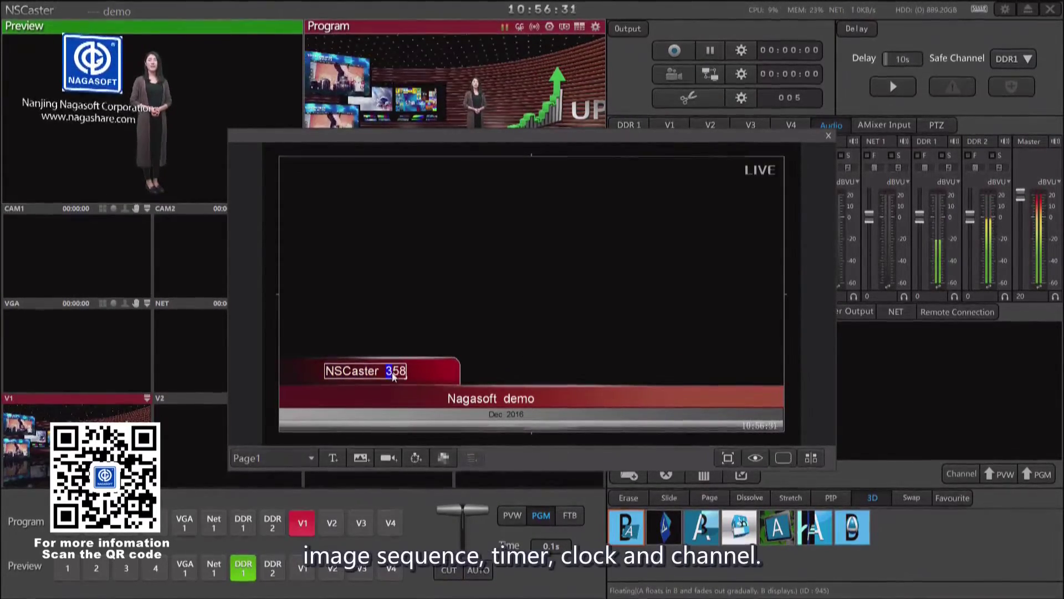
key(BackSpace)
key(BackSpace)
key(BackSpace)
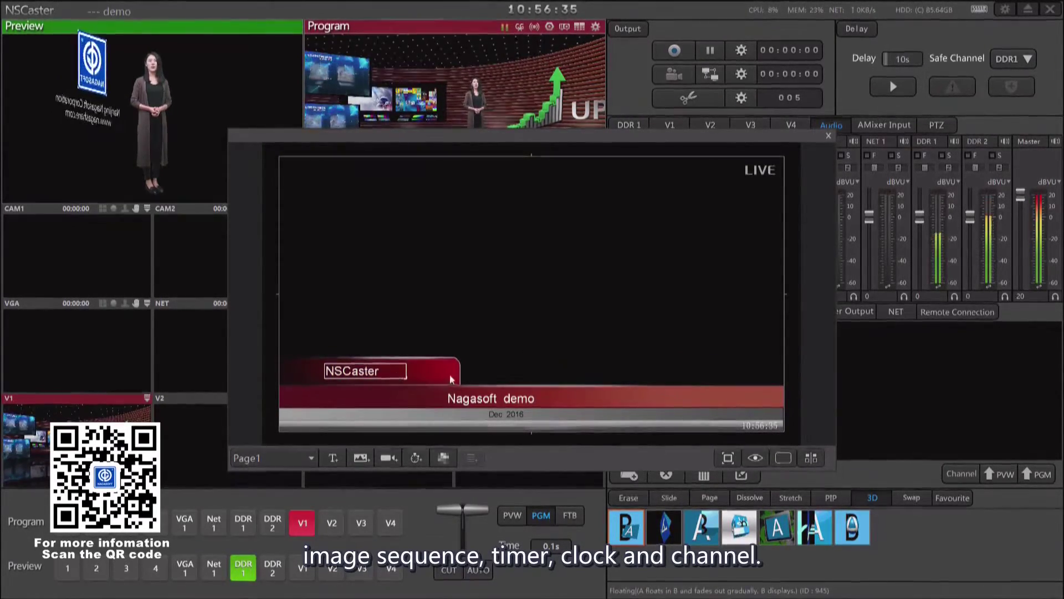
click(828, 136)
Put the lower third on Program only, taking it off Preview.
click(1001, 474)
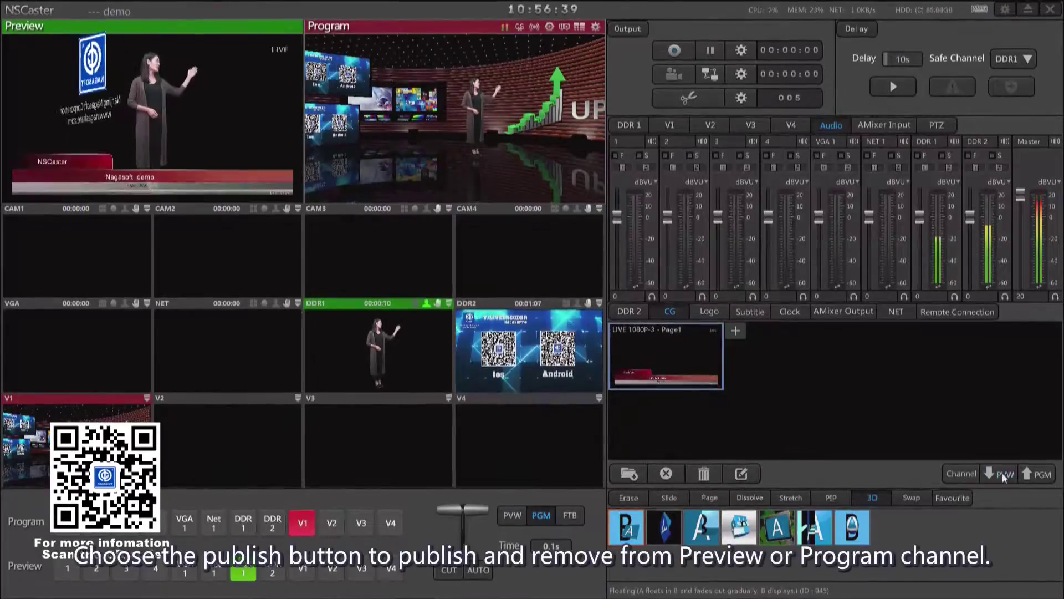
click(1035, 474)
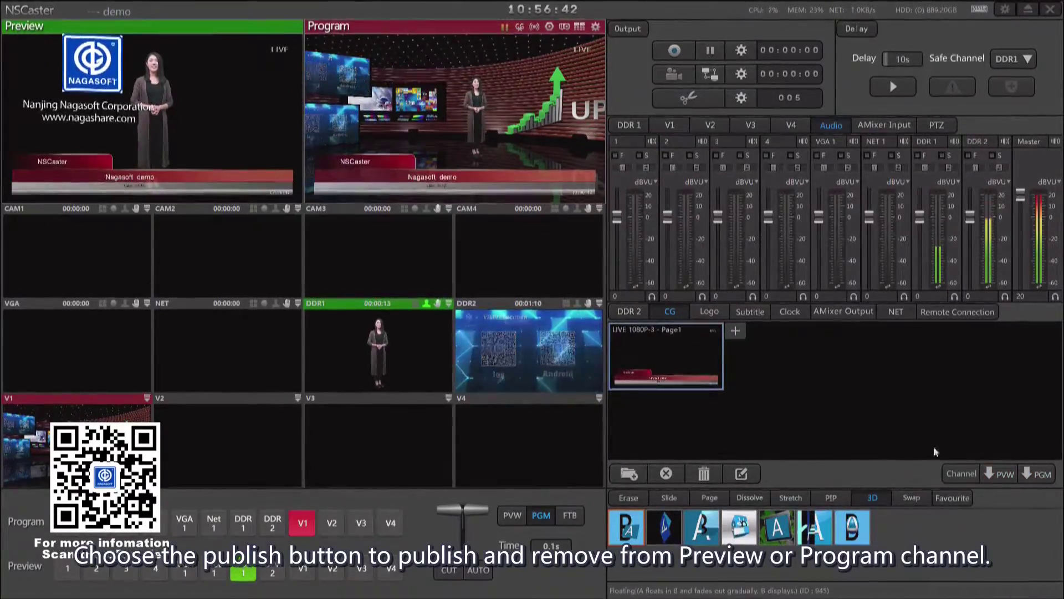
click(998, 474)
click(740, 521)
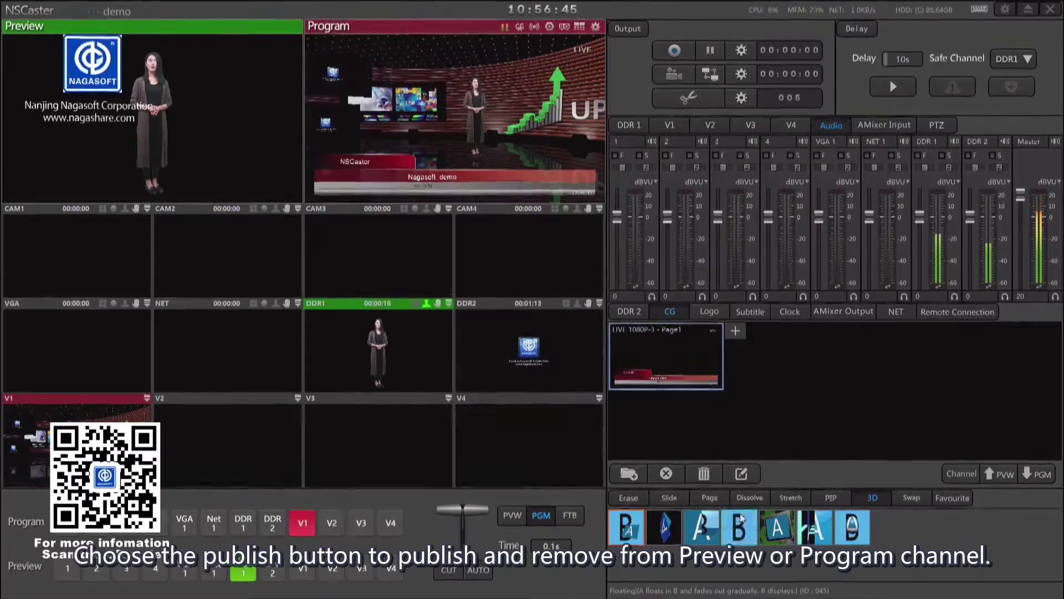
Load the nagasoft logo, show it on Program and Preview, and place it top-left.
click(709, 312)
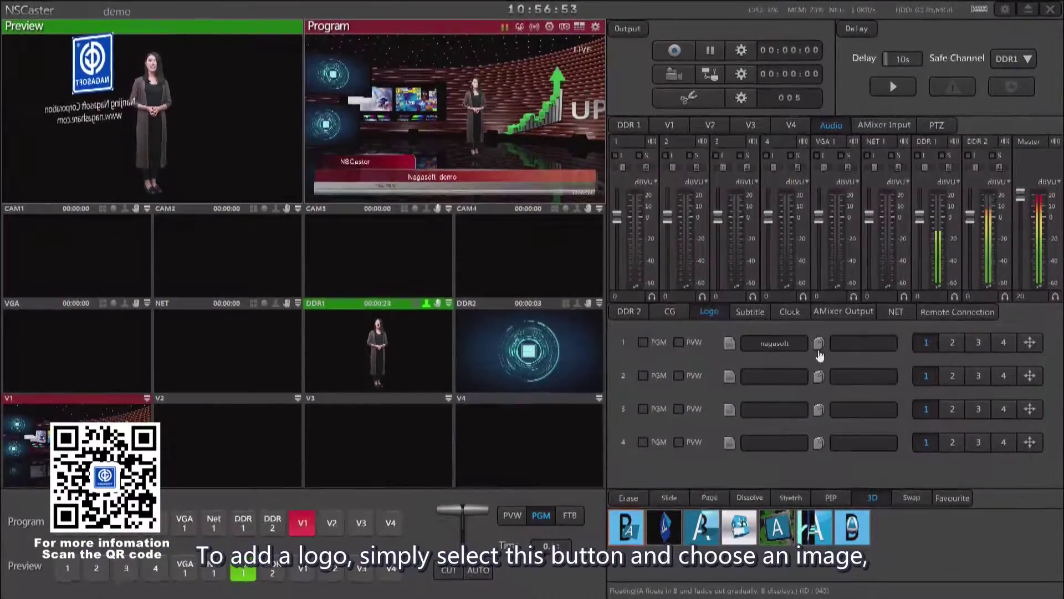
click(729, 343)
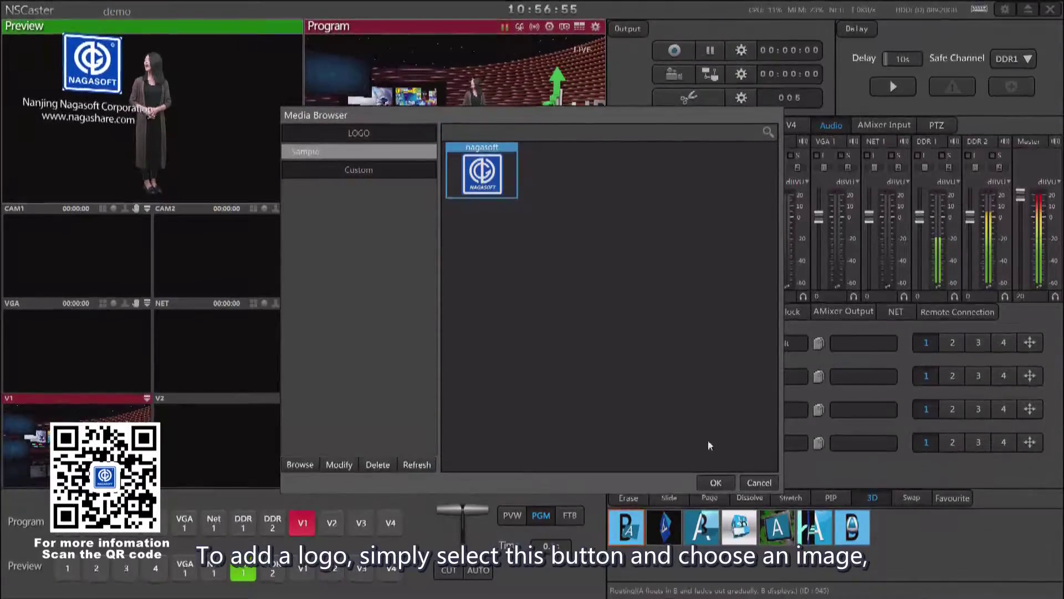
click(715, 482)
click(642, 342)
click(677, 343)
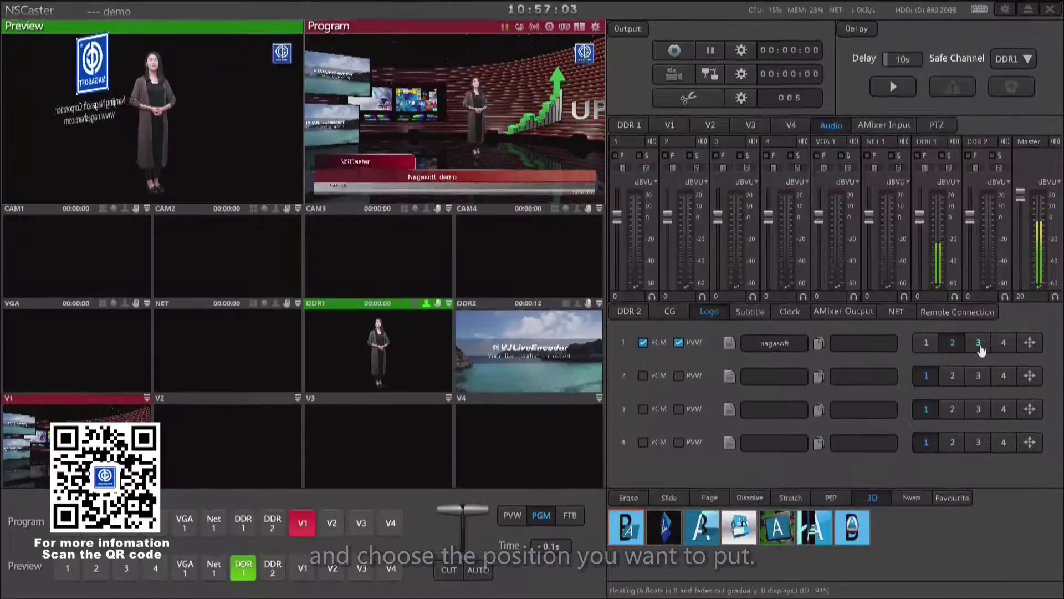
click(1004, 345)
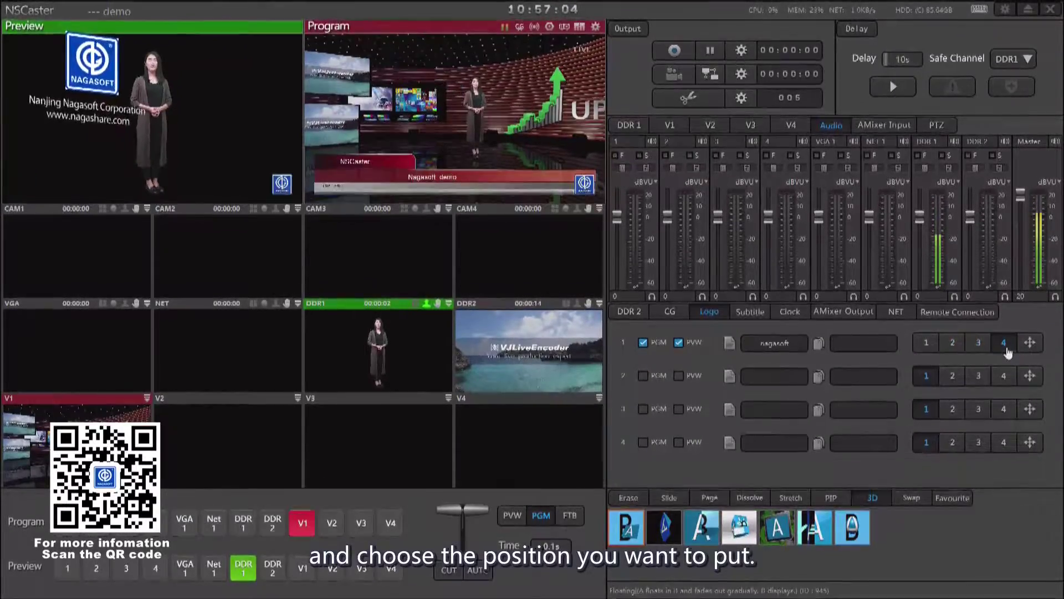
click(927, 344)
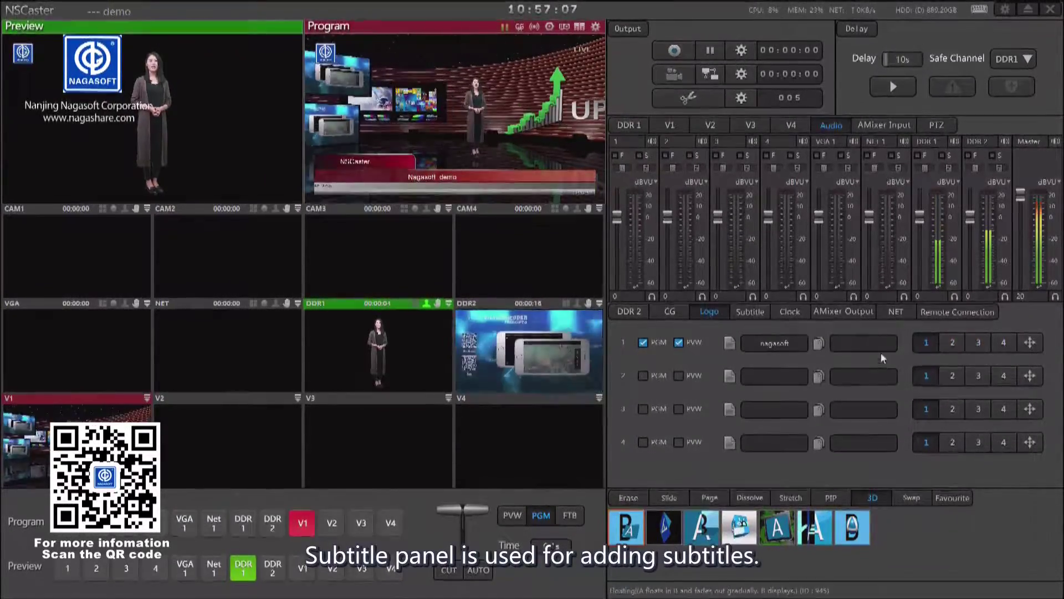
click(751, 312)
Add 'Live Production System' to the subtitle list and select it.
click(720, 452)
text(Live Production S)
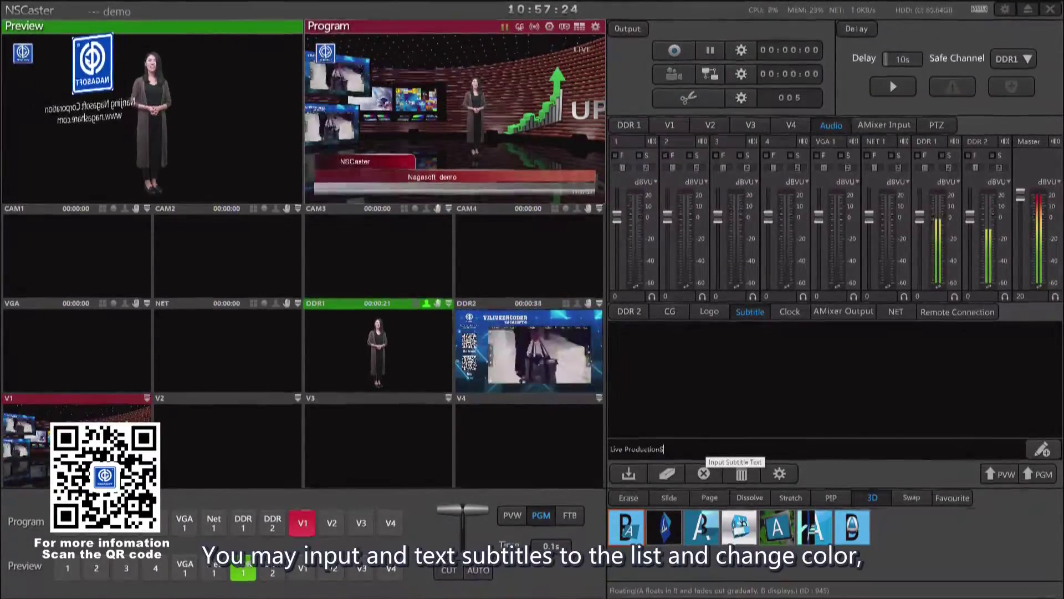
text(ystem)
click(1042, 449)
click(671, 328)
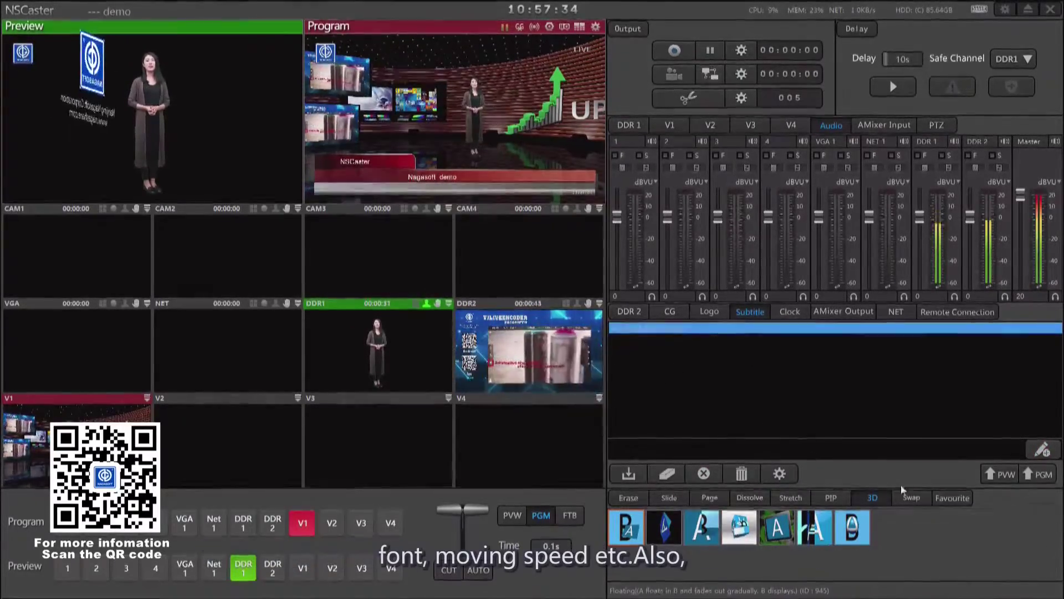
Make the subtitle text red, set its font size, and air it on Program.
click(779, 475)
click(713, 369)
click(674, 368)
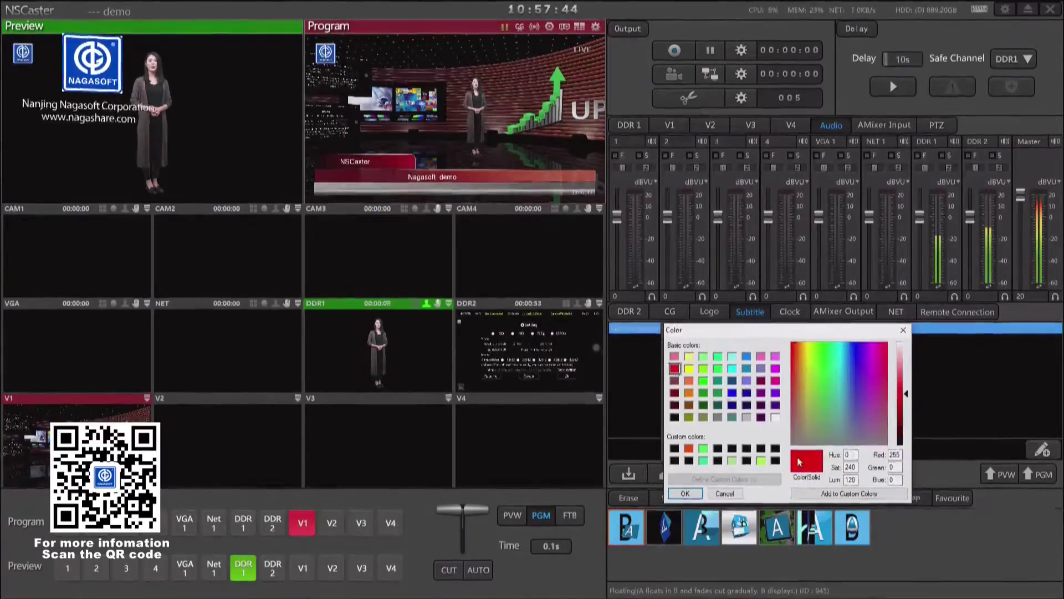
click(695, 493)
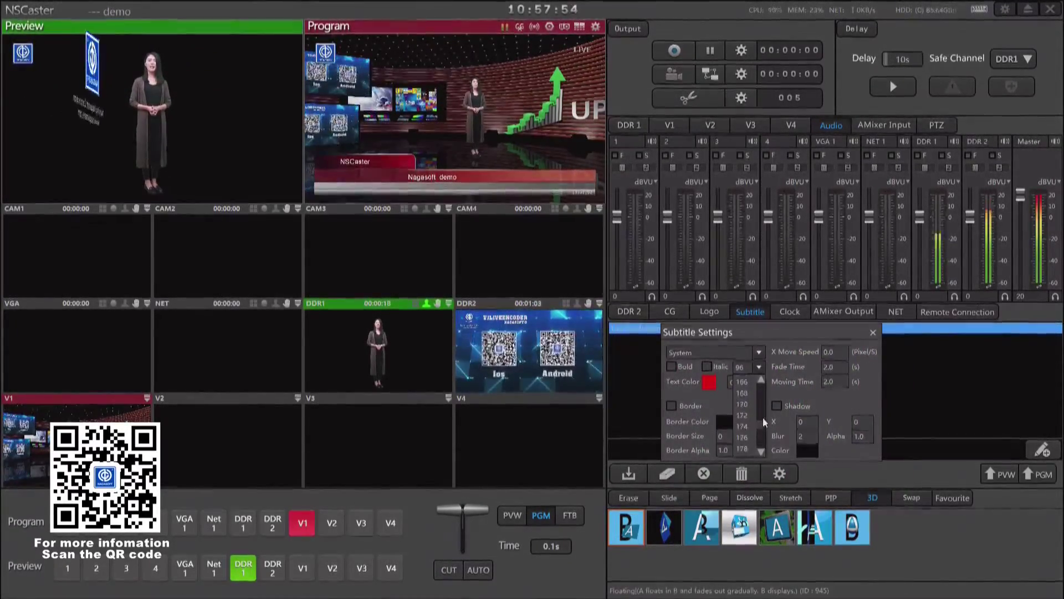
drag(762, 393, 761, 450)
click(741, 452)
click(1039, 474)
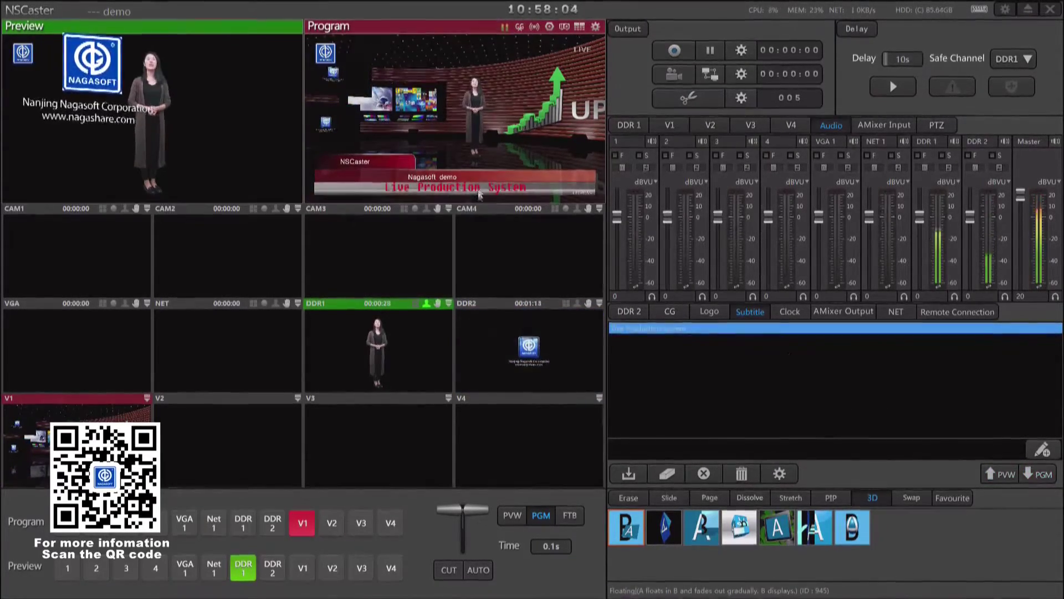
Add a clock in MM/DD/YY format at a chosen position and review its detailed settings.
click(790, 313)
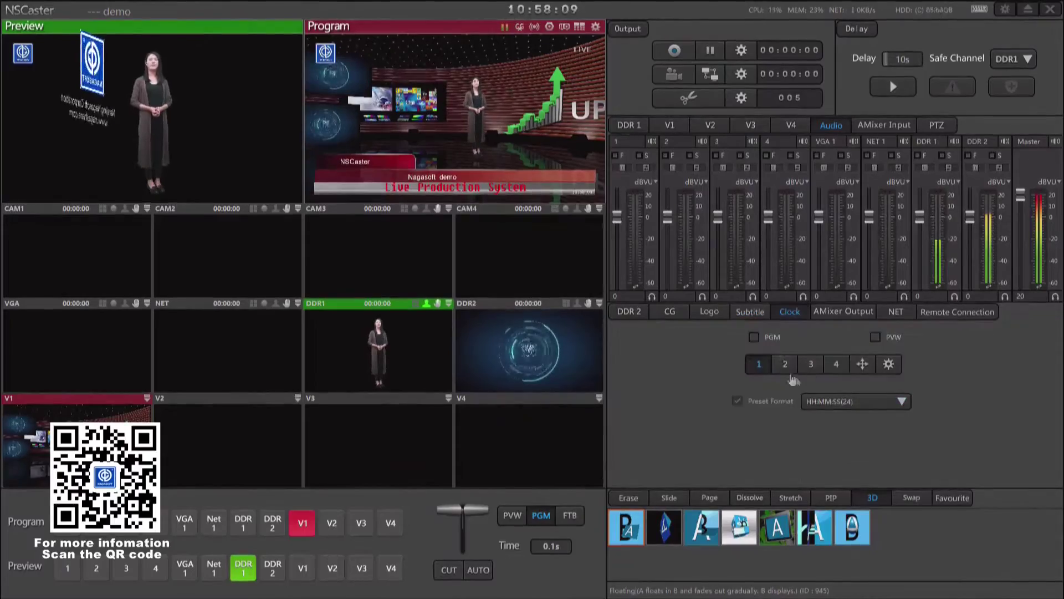
click(787, 366)
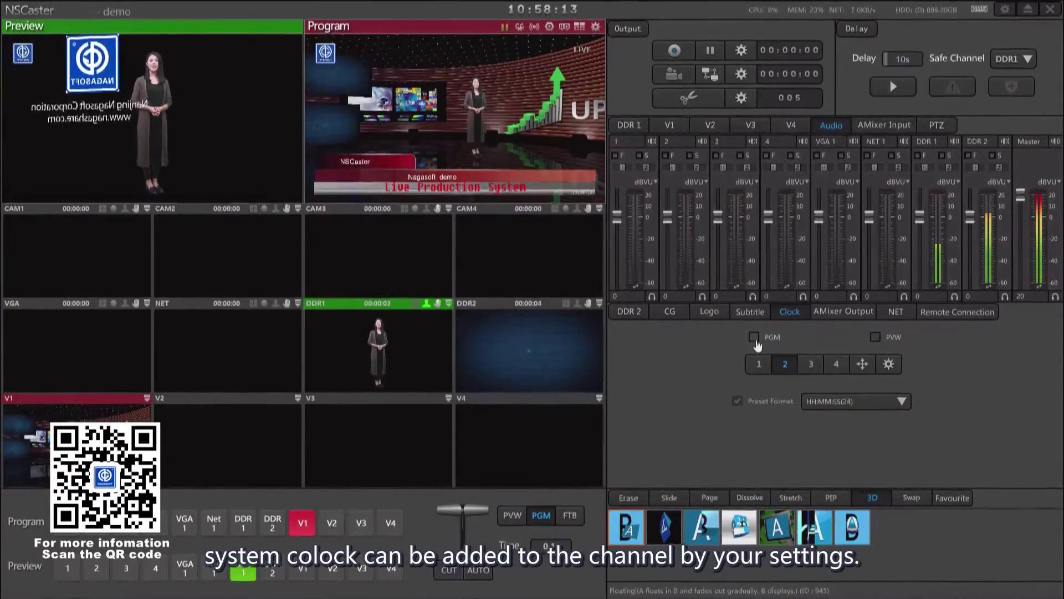
click(892, 401)
click(854, 457)
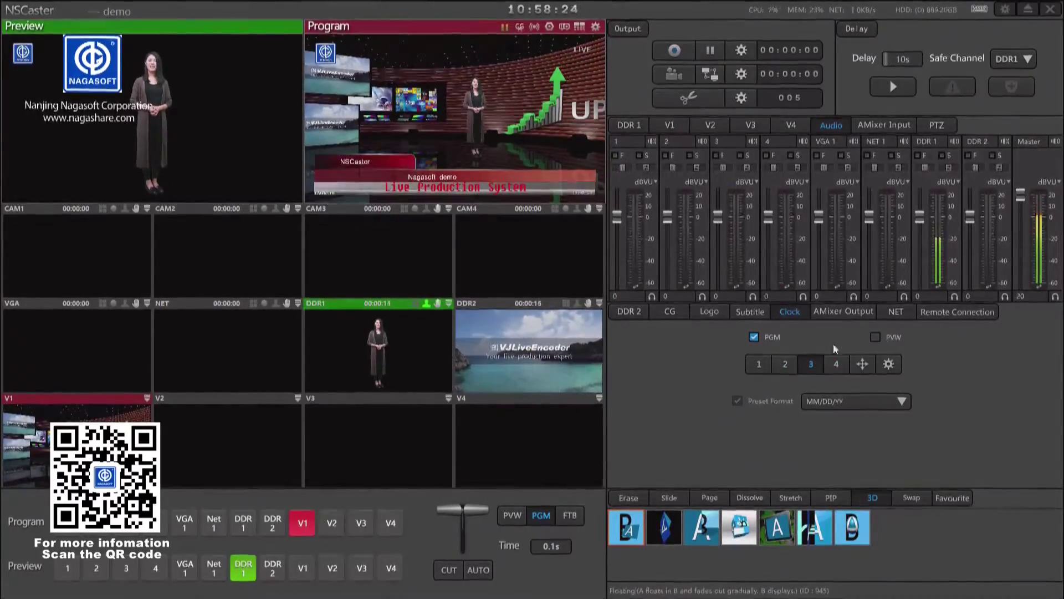
click(888, 364)
click(1002, 377)
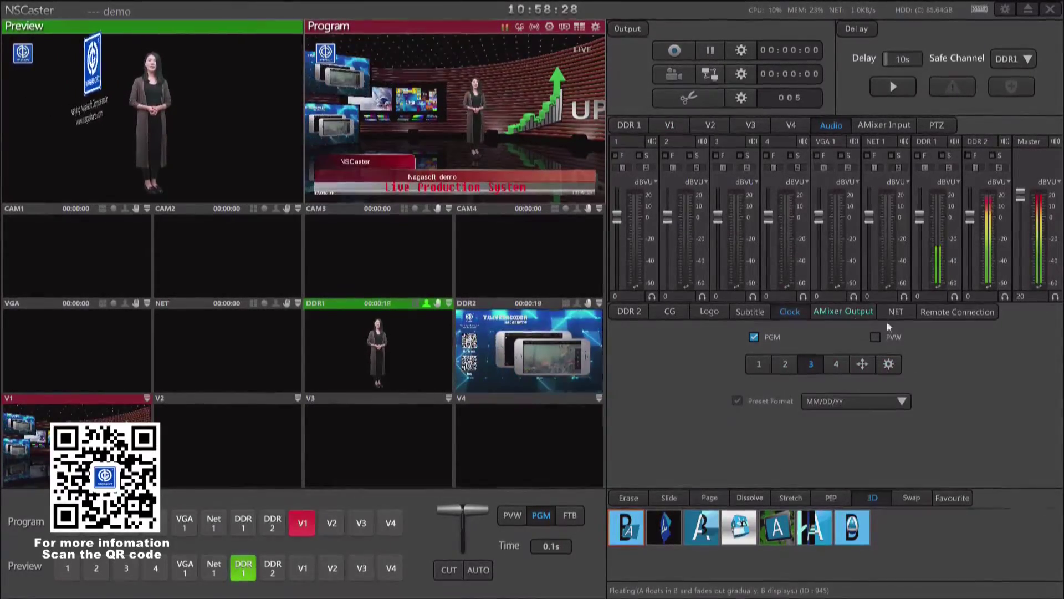
Show the remote connection panel, then view and close its server settings.
click(954, 312)
click(700, 475)
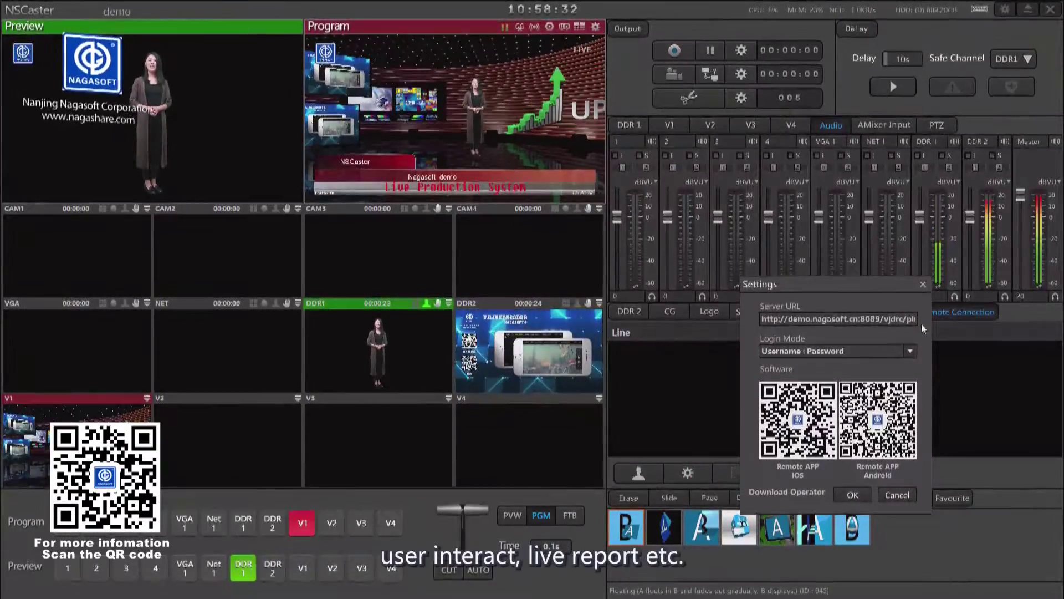
click(923, 284)
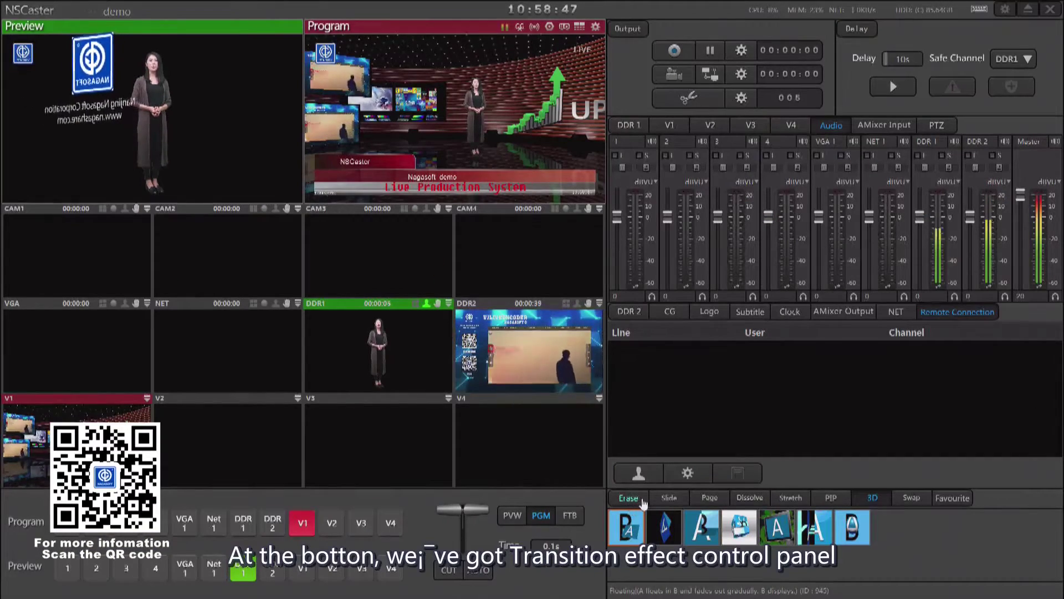
Browse the Page and 3D transition effects and select the Bars transition.
click(629, 498)
click(669, 498)
click(710, 498)
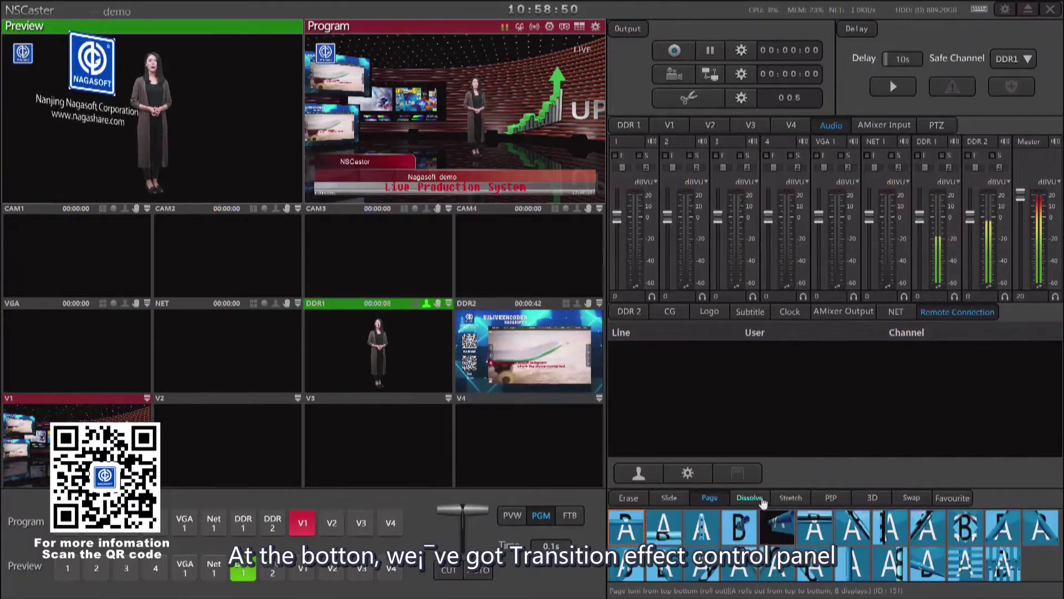
click(750, 497)
click(872, 498)
click(813, 529)
Cut the DDR1 presenter to Program, then run AUTO back to the studio.
double_click(813, 529)
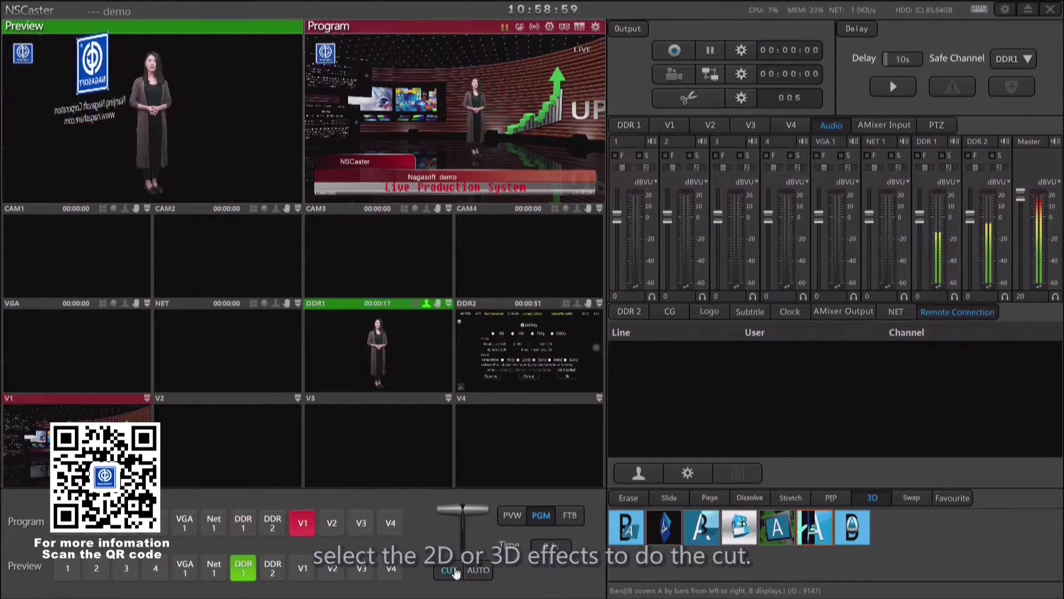
click(478, 574)
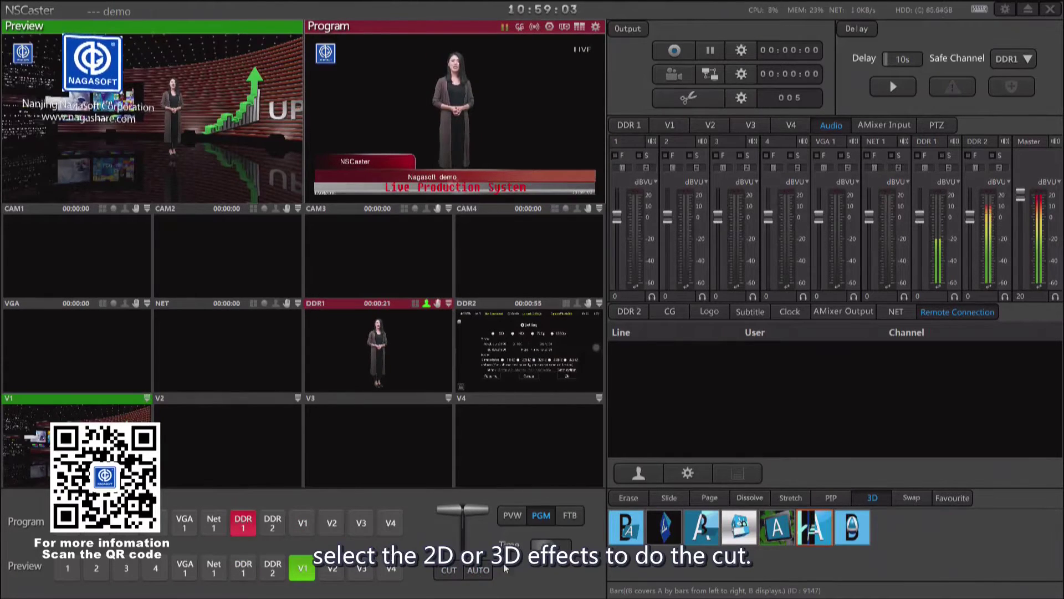
click(480, 570)
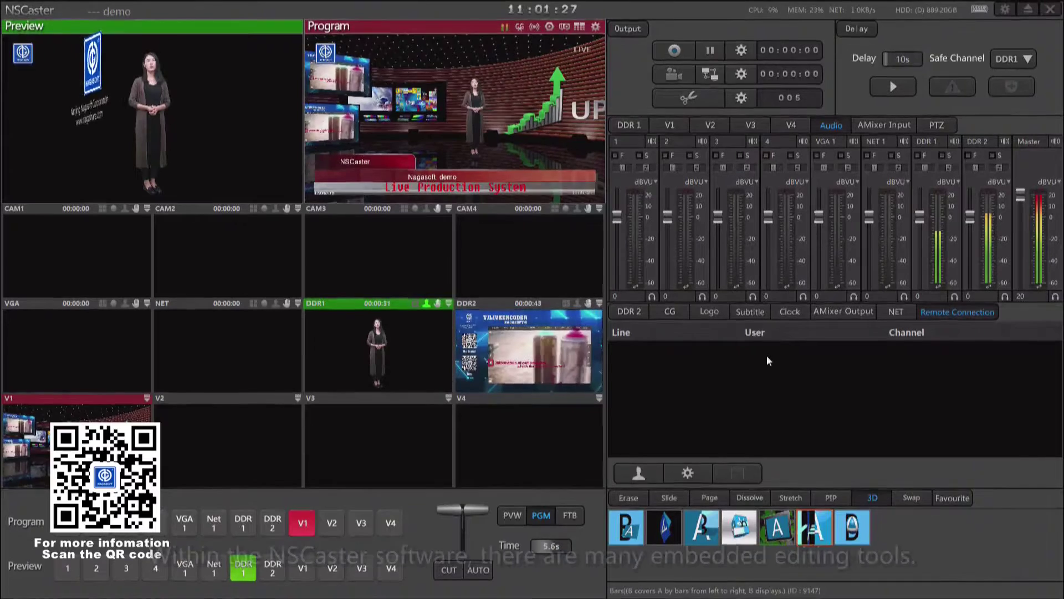
From the NSDesktop launcher, open CG Editor and accept the 1920×1080, 25 fps project settings.
key(alt+Tab)
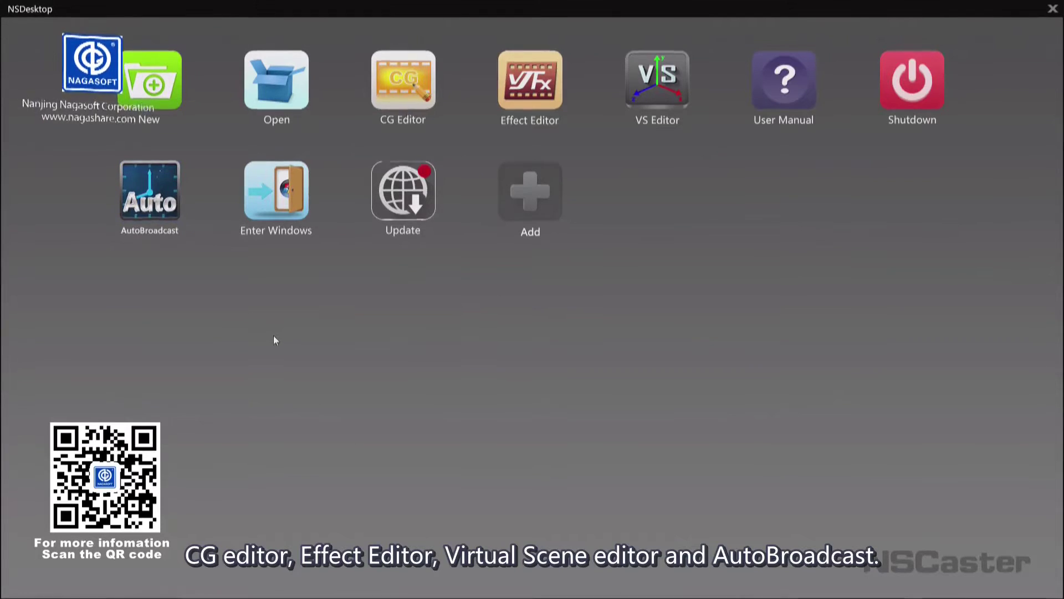
click(403, 89)
click(542, 352)
Add a Text Sample box and apply the red caption template from the CG Gallery.
click(174, 508)
click(201, 508)
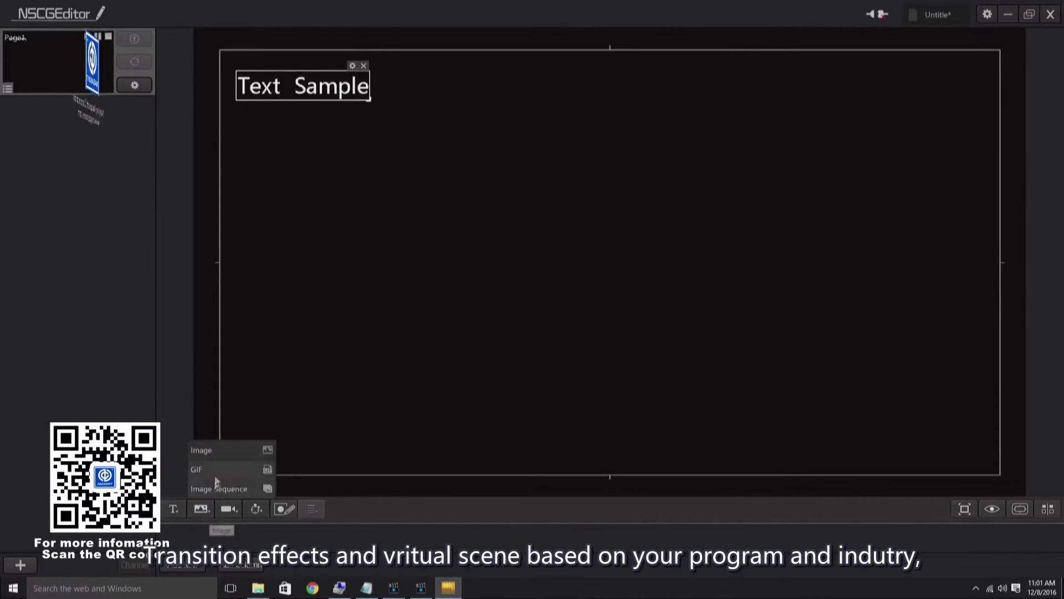
click(216, 471)
click(659, 221)
click(640, 410)
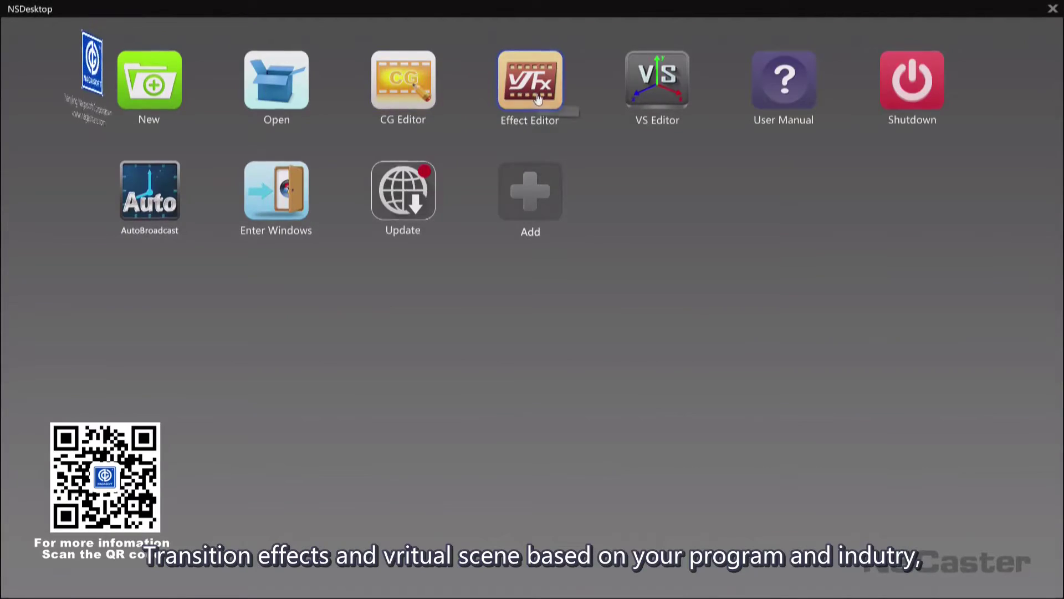
Browse the Effect Editor's light and media nodes, then view and close the VS Editor.
click(537, 98)
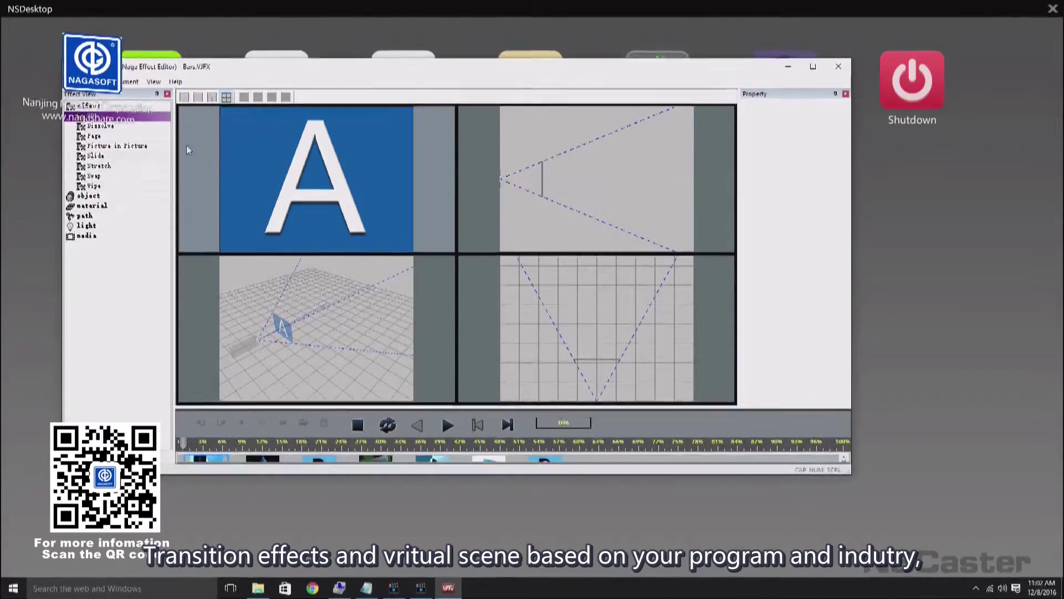
click(102, 246)
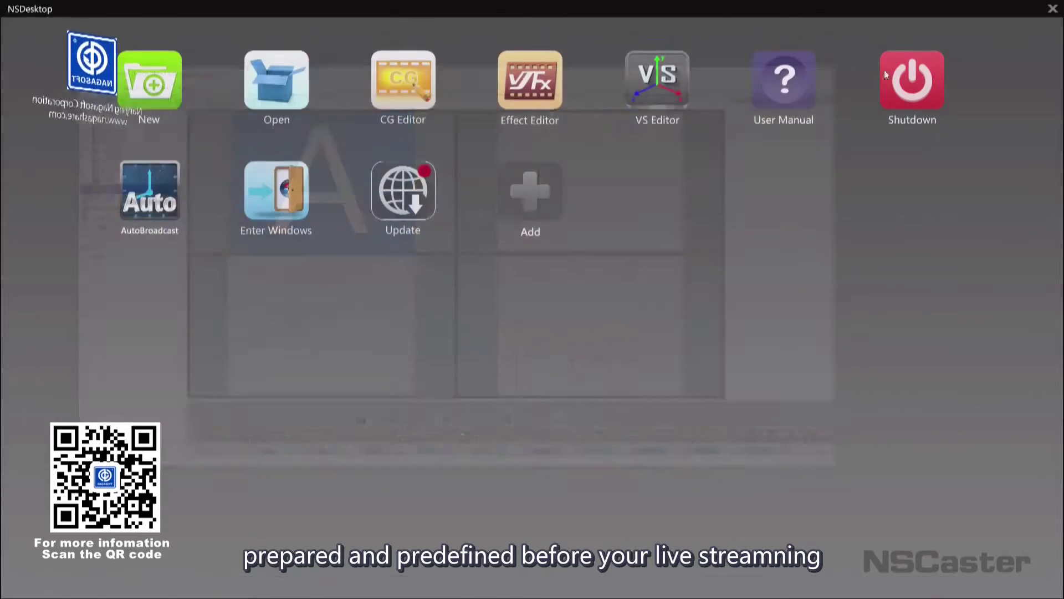
click(646, 80)
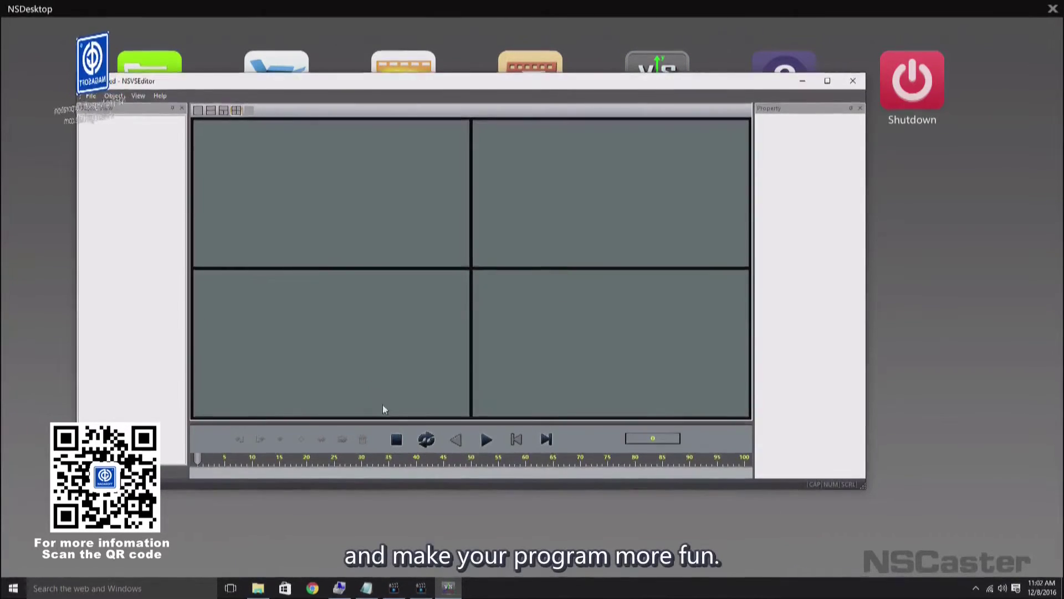
click(853, 81)
Launch AutoBroadcast, add the boxing, class, conference and press conference videos, then edit the boxing entry.
click(155, 205)
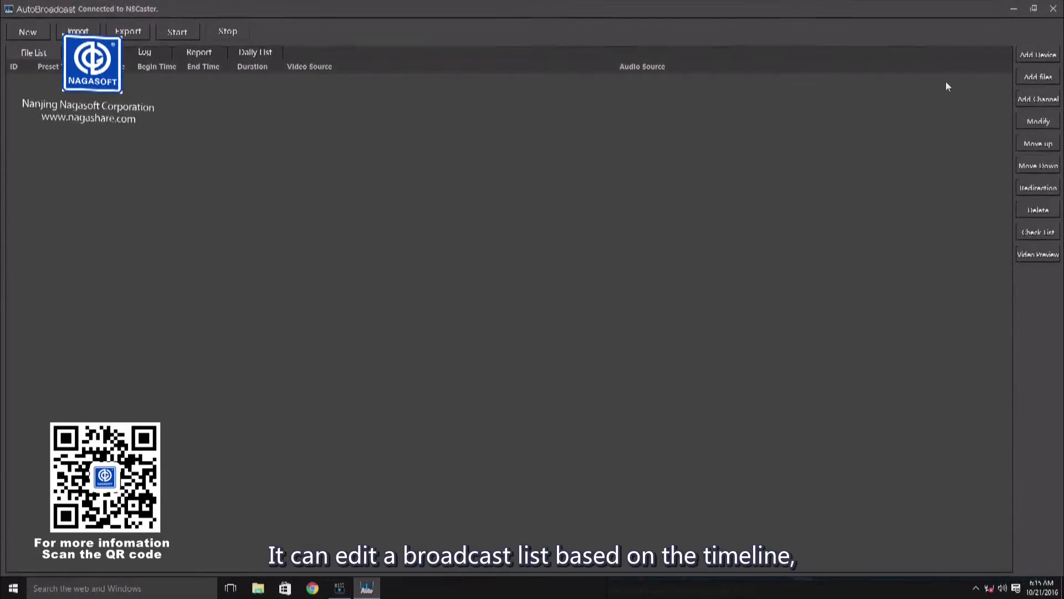
click(1032, 78)
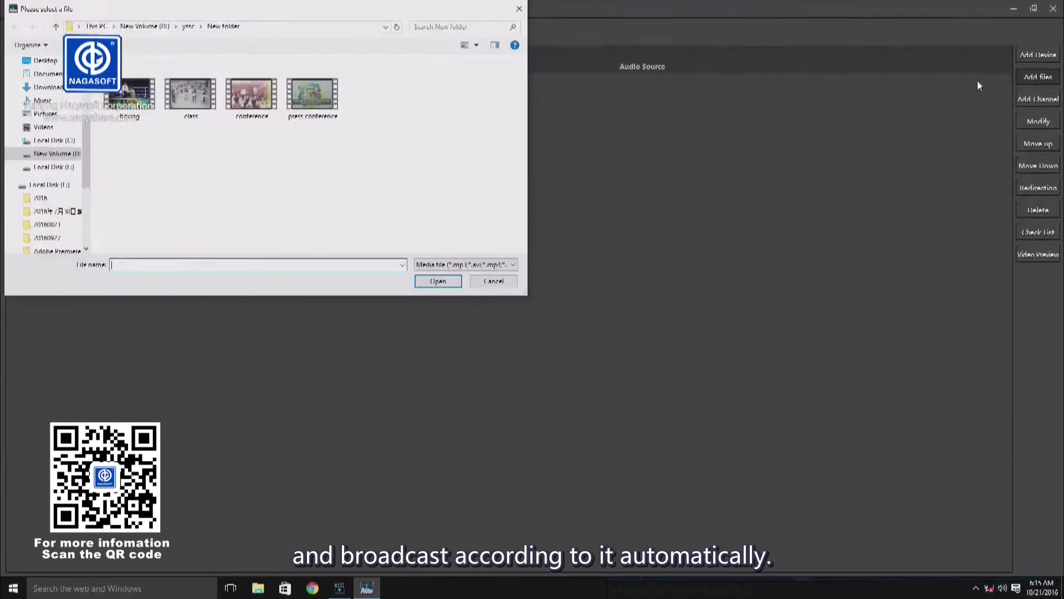
mouse_move(344, 138)
mouse_down()
mouse_move(213, 105)
mouse_move(139, 108)
mouse_up()
click(438, 281)
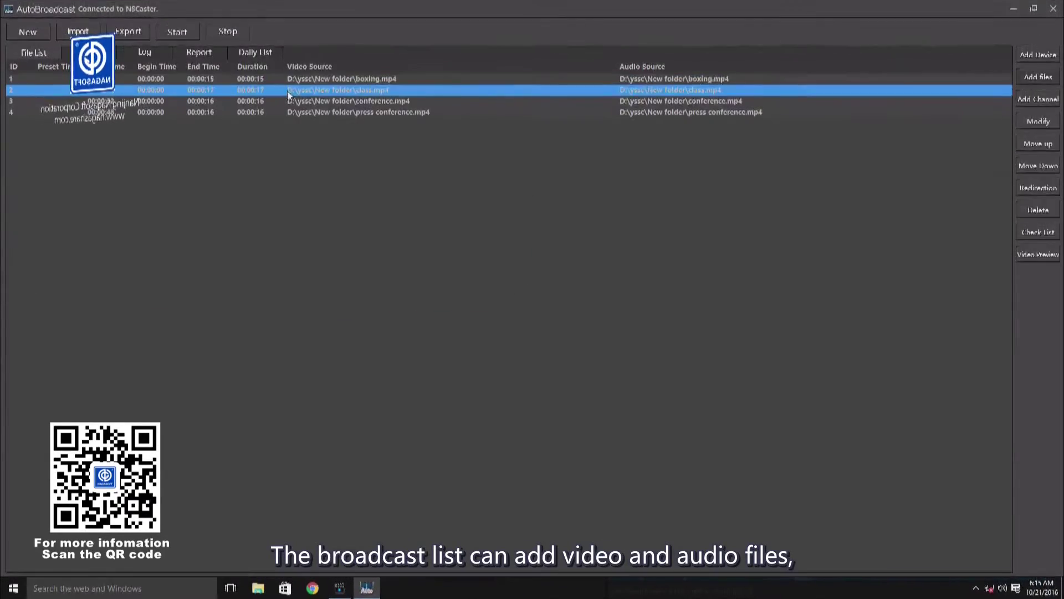
click(294, 81)
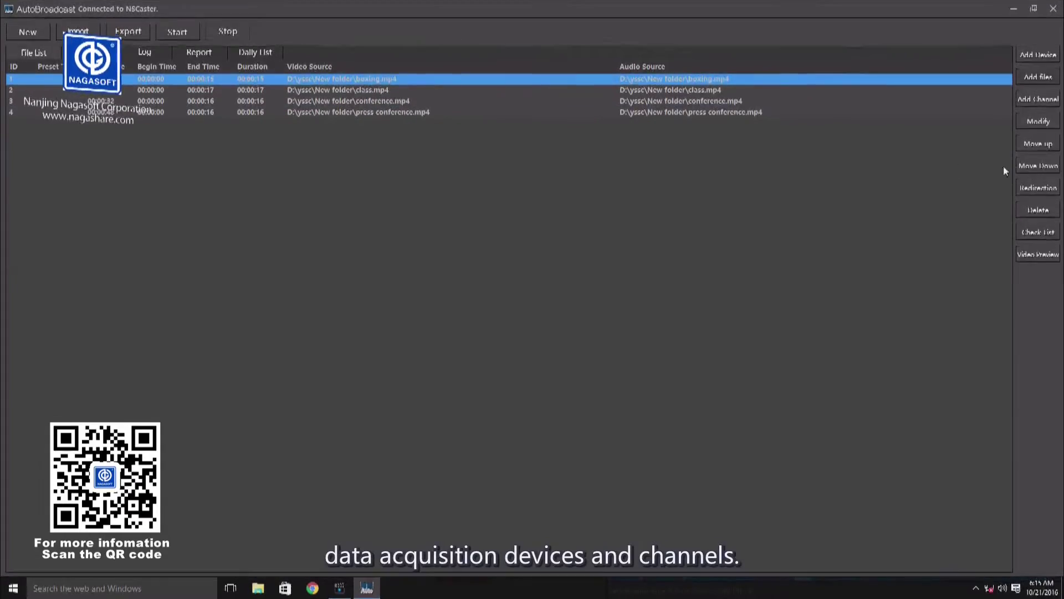
click(1038, 121)
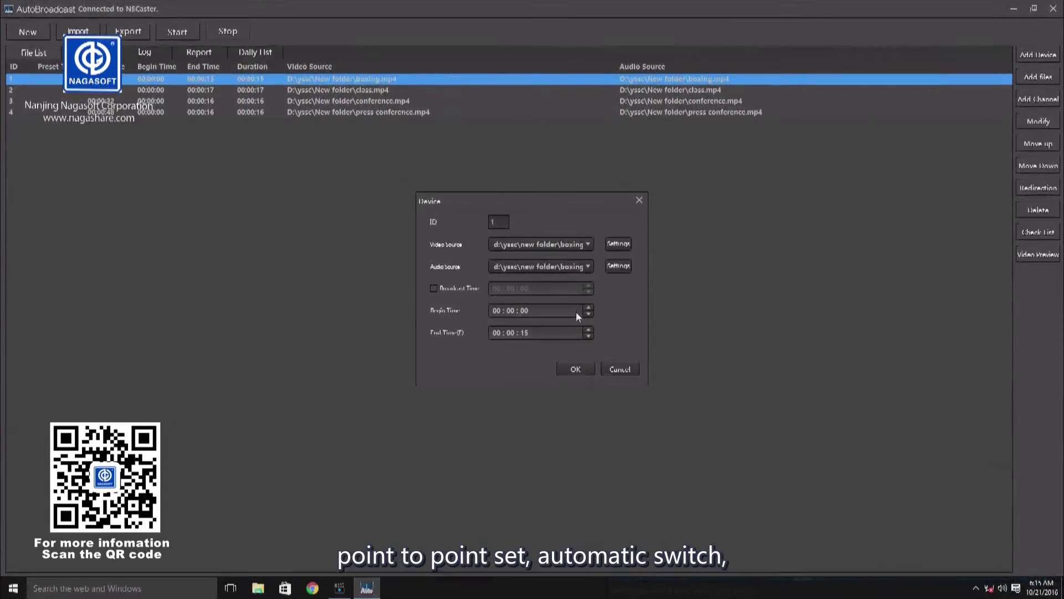
Enter the boxing entry's begin time as 06:16:00 in the Device dialog.
click(512, 311)
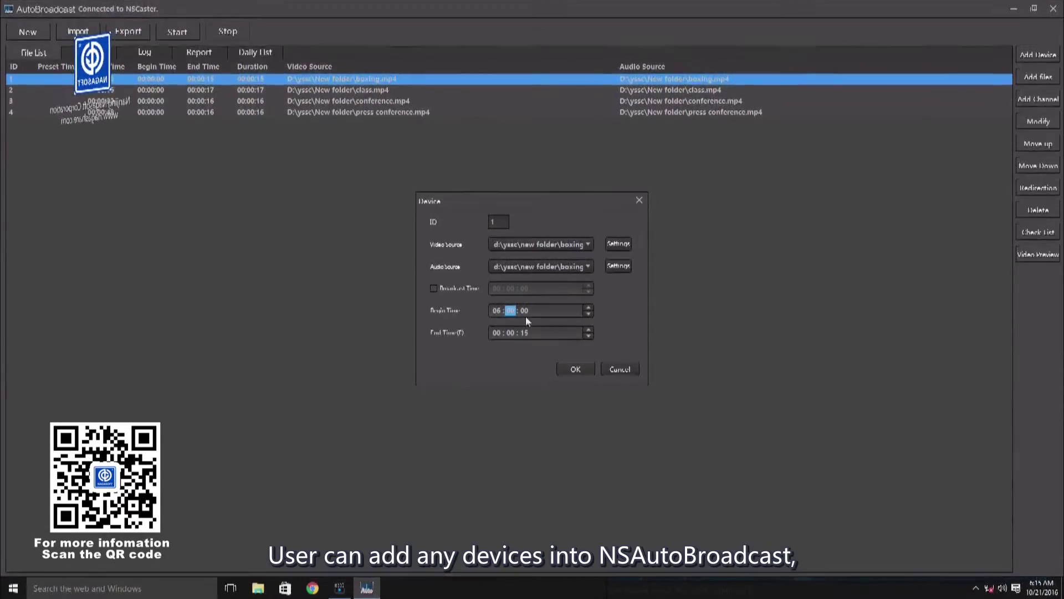
text(06 : 15)
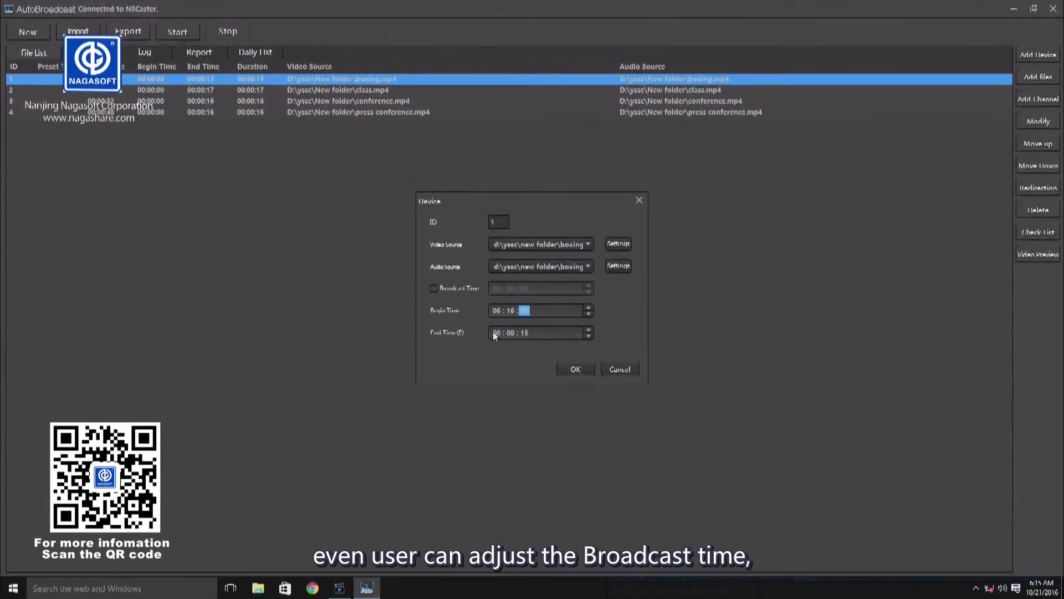
click(508, 332)
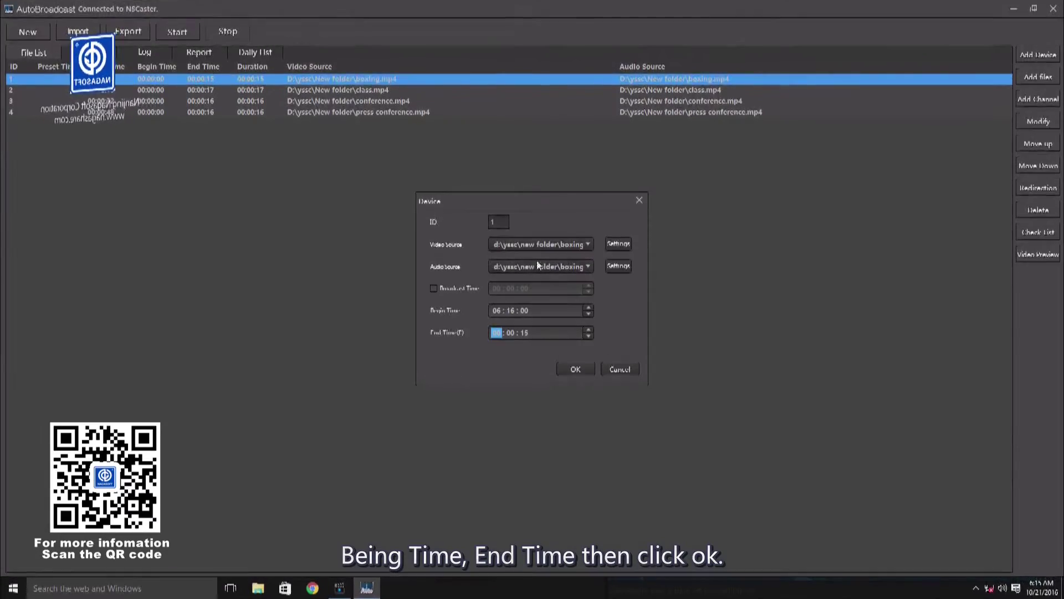
Close the Device dialog and start the four-clip broadcast list playing.
click(639, 200)
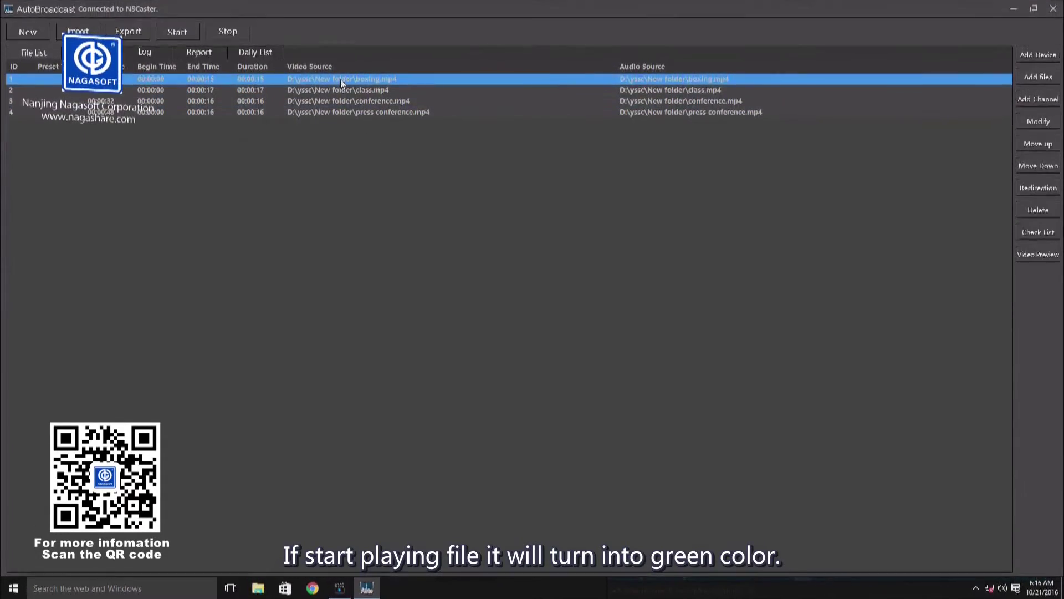
click(178, 33)
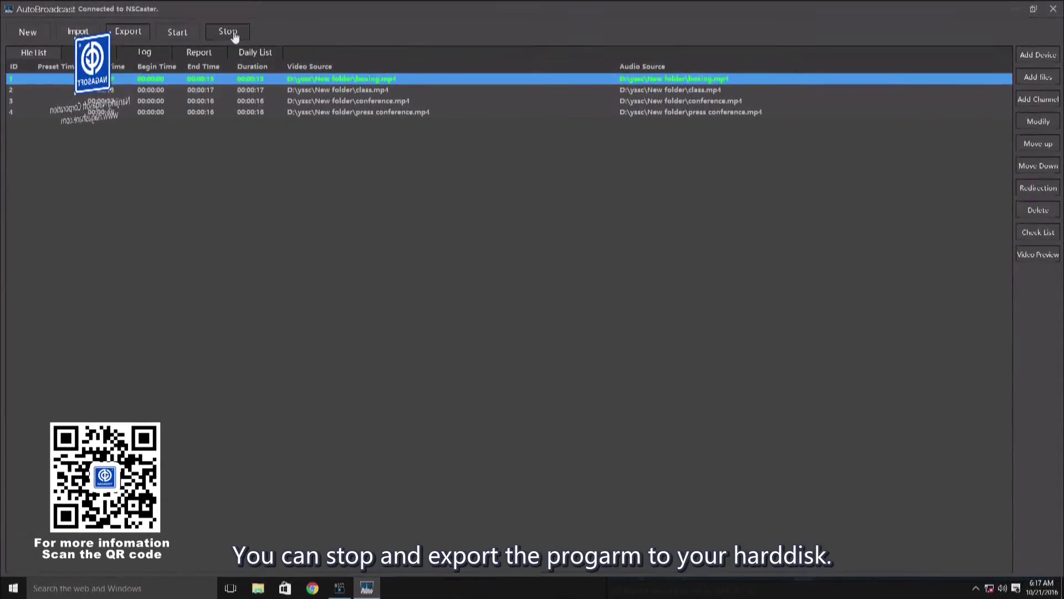
Choose Export to save the broadcast list as a .vjbf2 file.
click(128, 33)
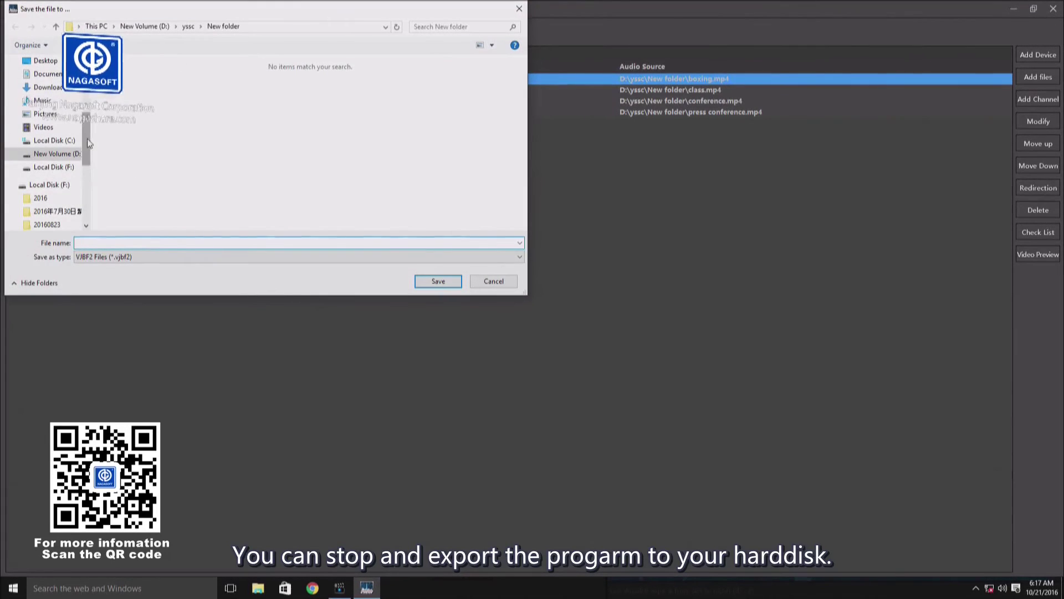